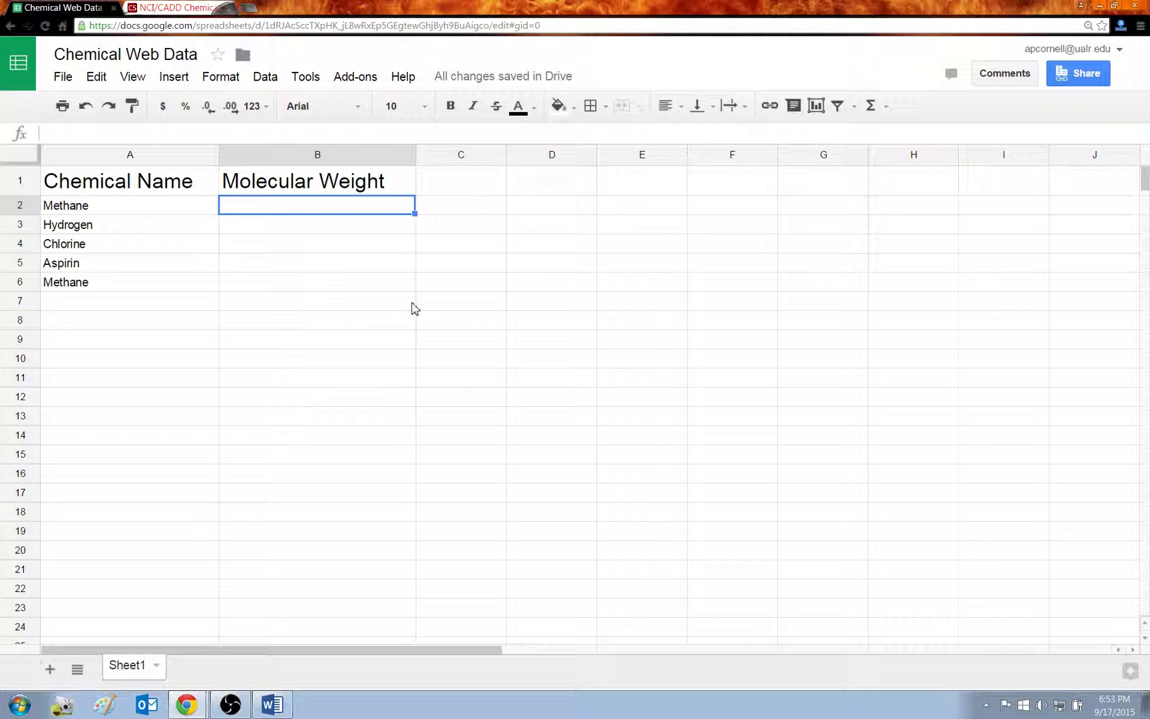
left_click(109, 209)
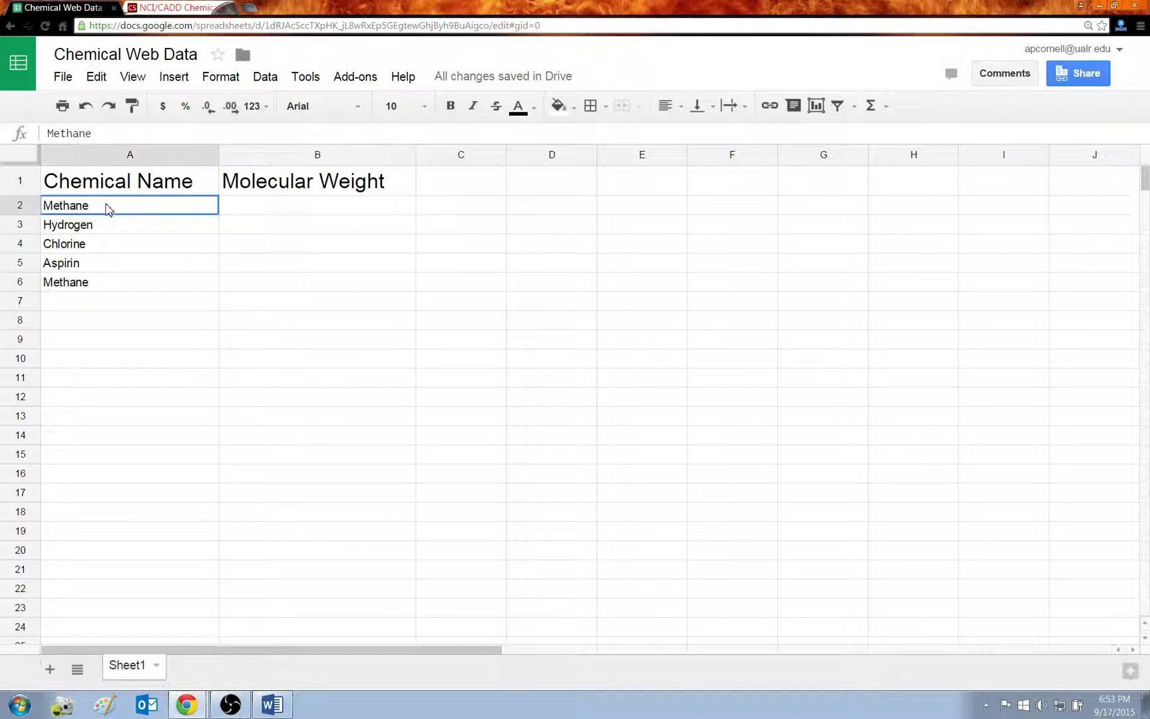
left_click_drag(141, 286, 142, 211)
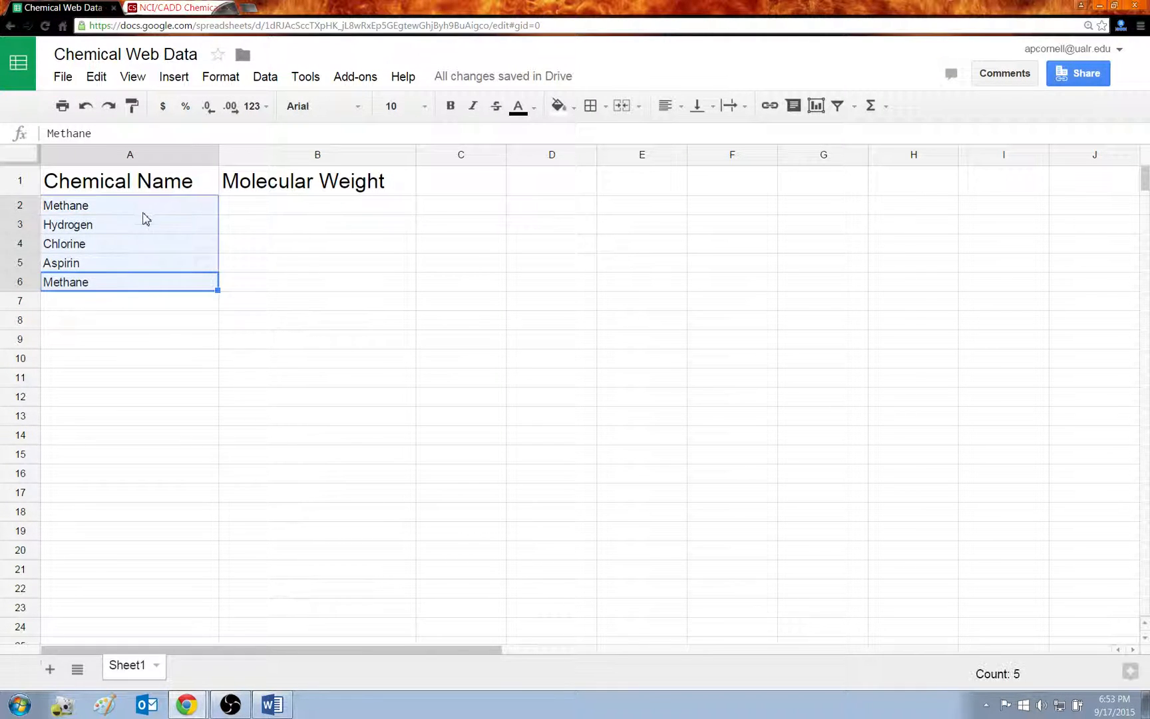
left_click(279, 210)
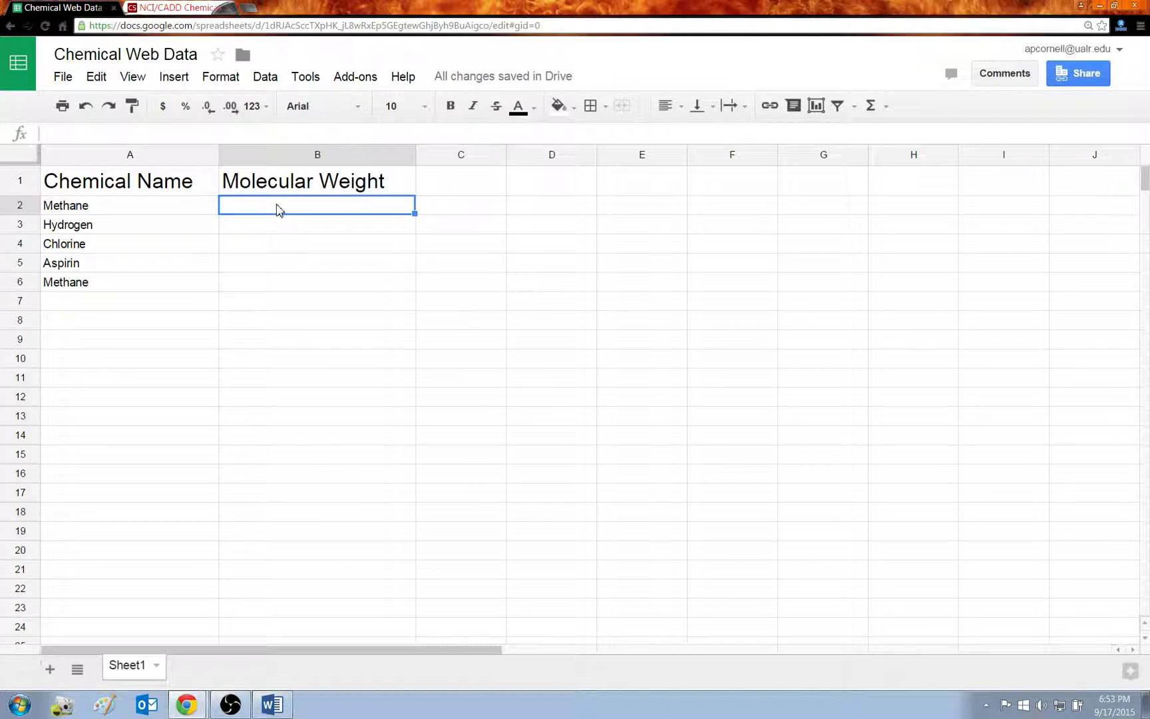
Switch to the Chemical Identifier Resolver page and reload it to reset the form
left_click(175, 8)
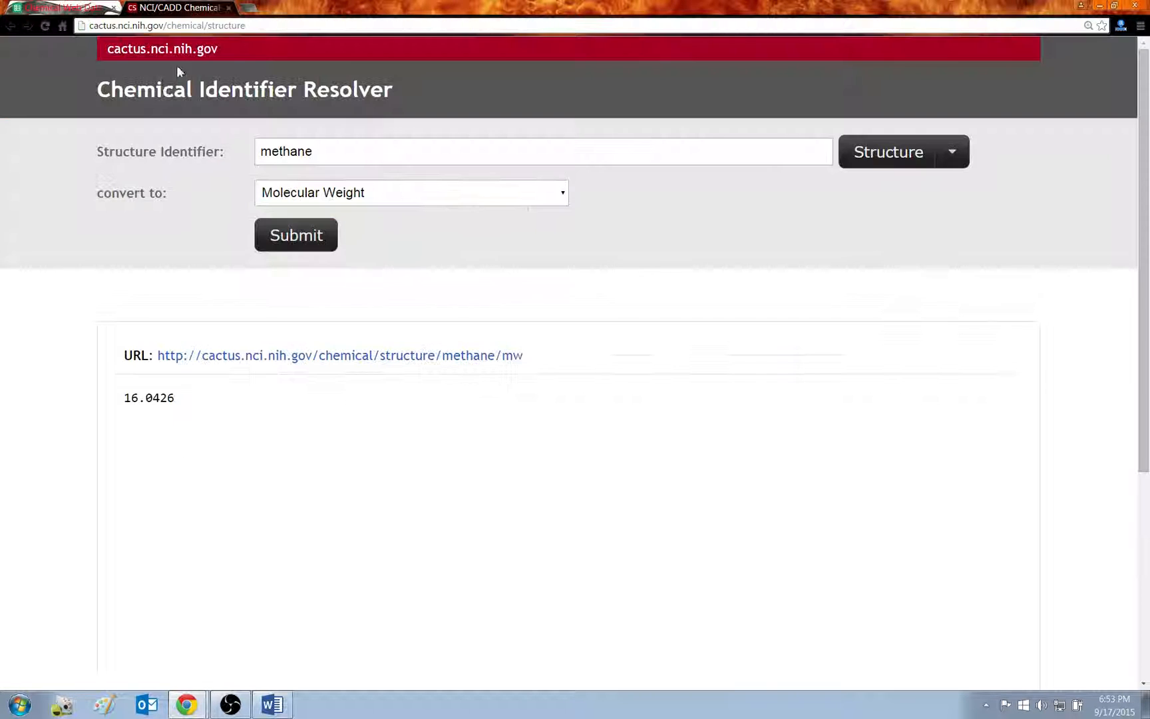
right_click(154, 8)
left_click(173, 39)
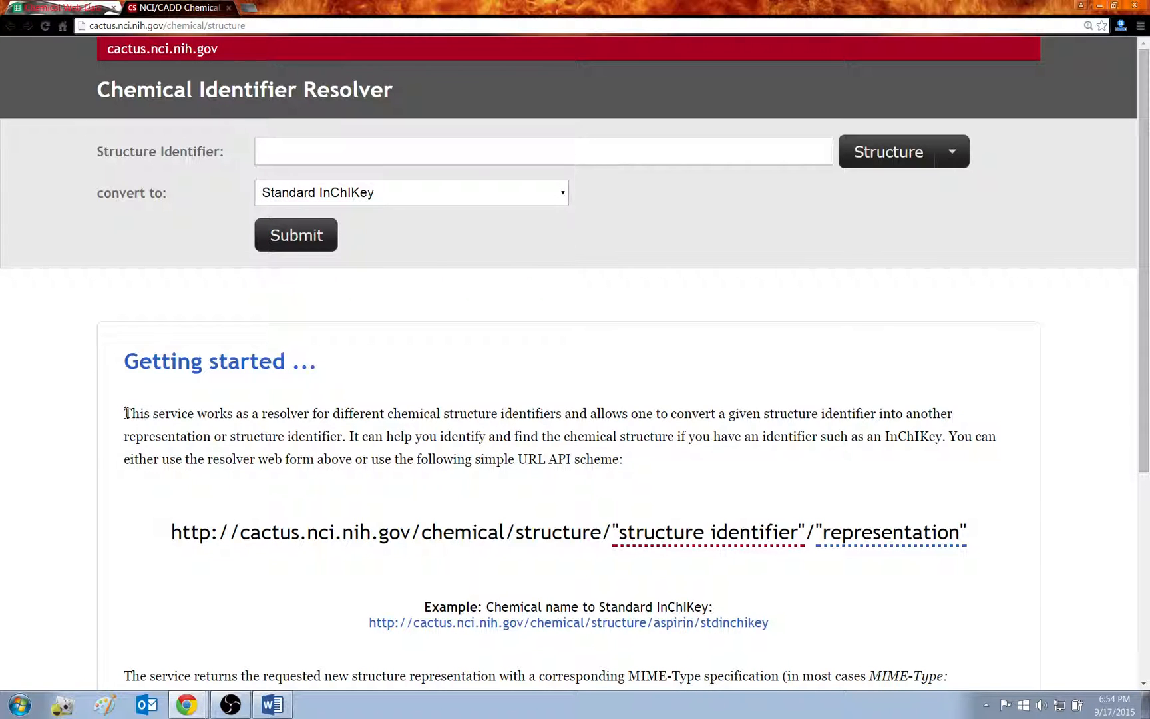
Examine the resolver's service description and URL API scheme, comparing its base address, structure identifier and representation parts with the spreadsheet's chemical names
left_click_drag(124, 412, 655, 462)
left_click(656, 464)
scroll(183, 450, "down", 1)
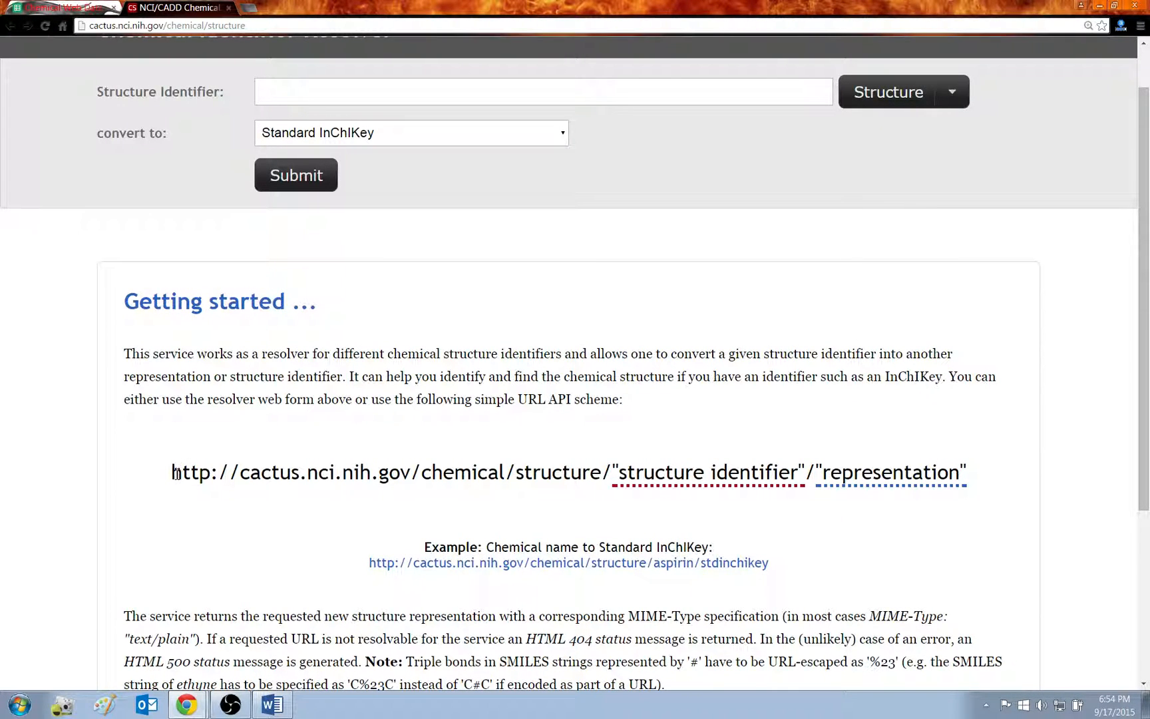
left_click_drag(176, 473, 611, 483)
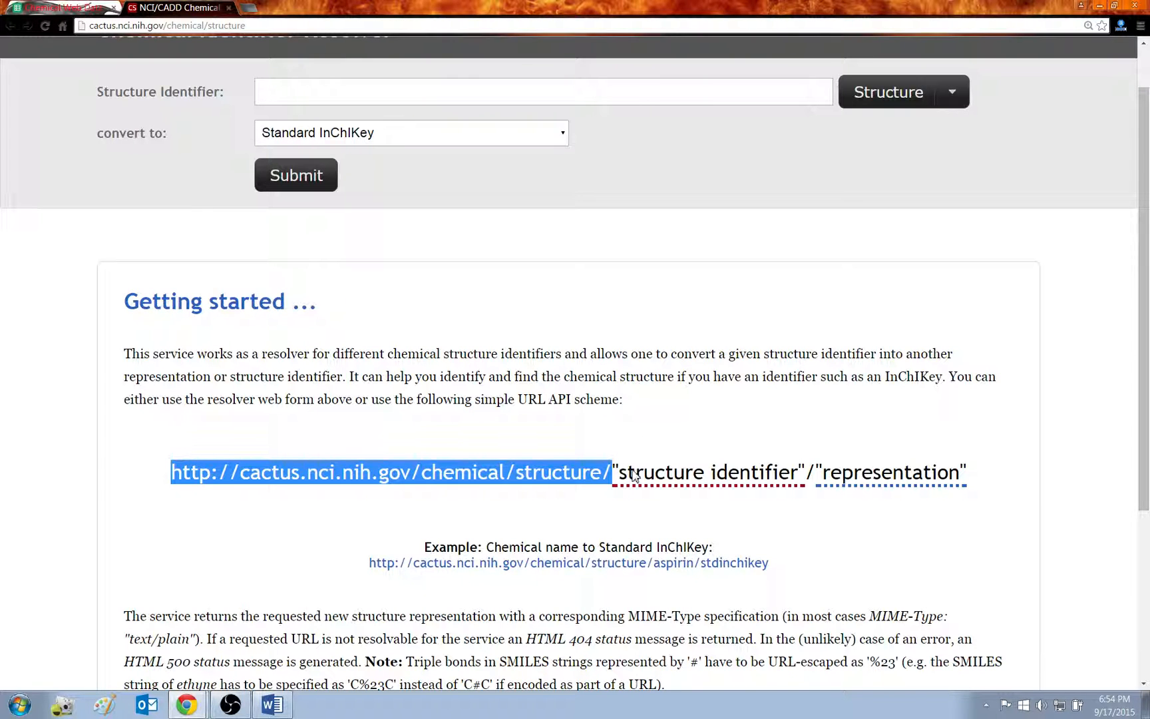
left_click_drag(613, 474, 806, 474)
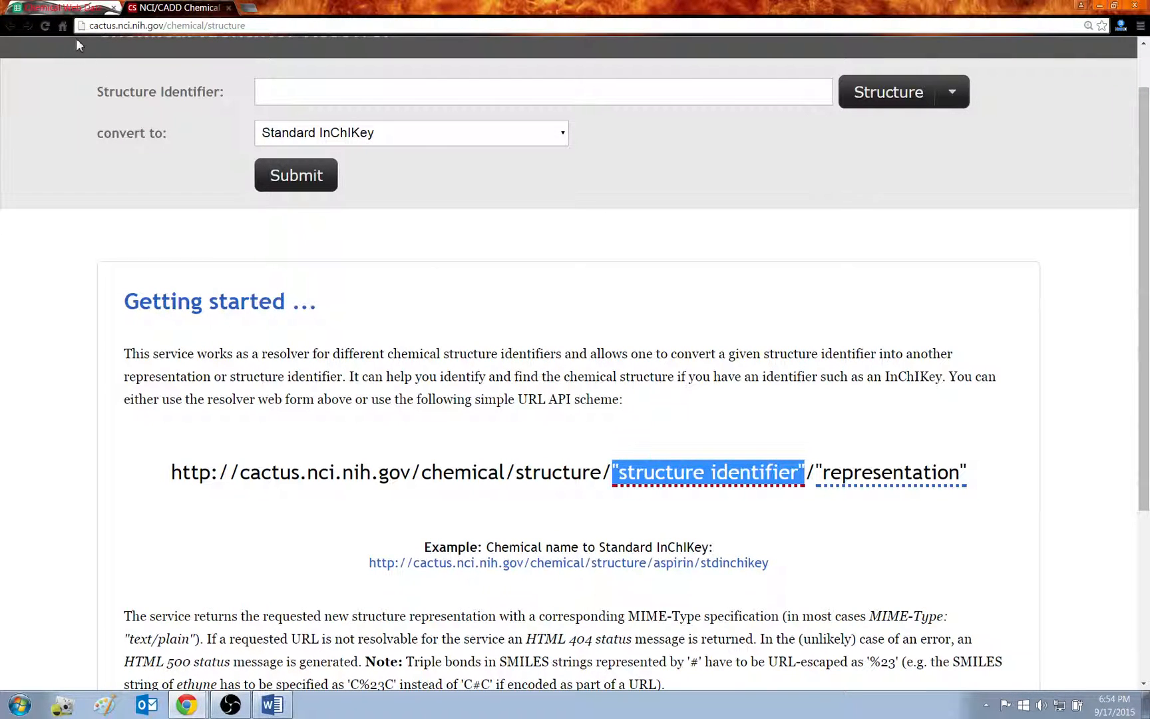
left_click(66, 8)
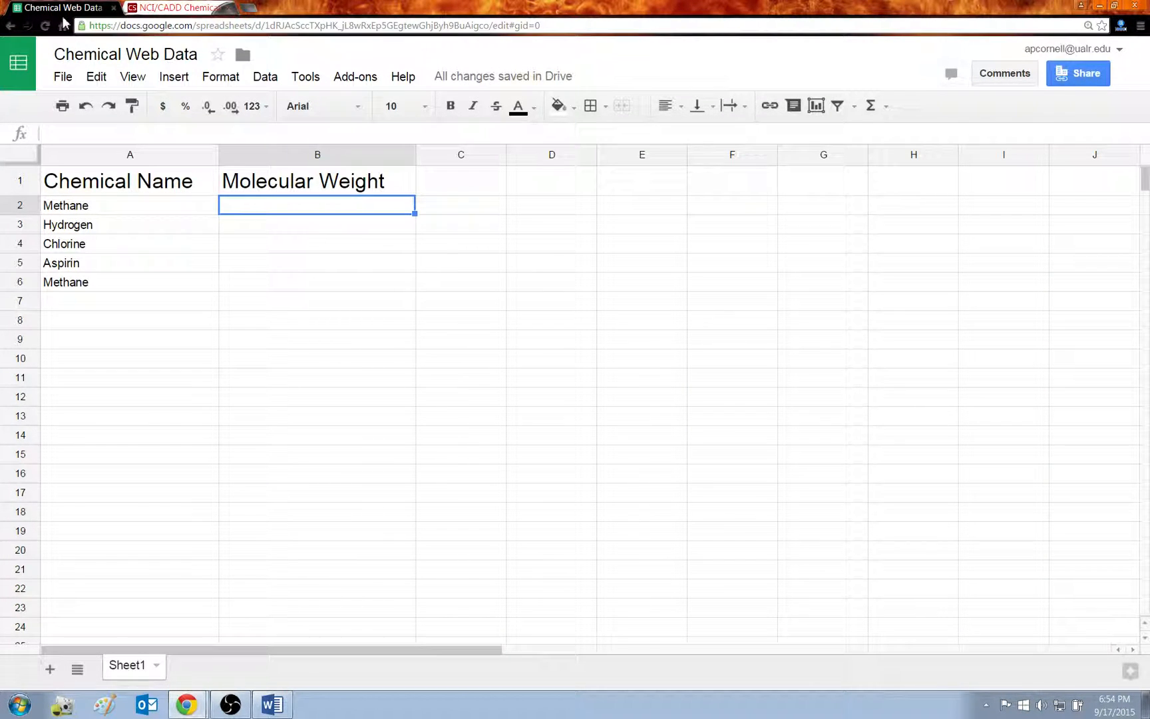
left_click(172, 8)
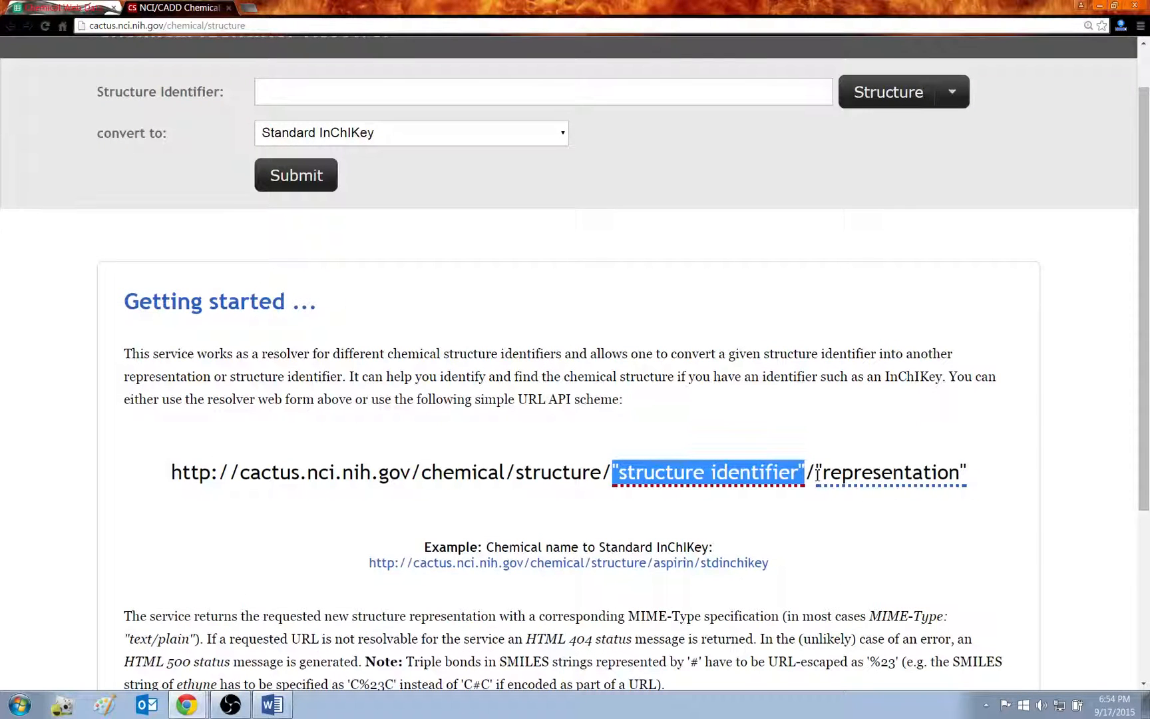
left_click_drag(816, 474, 976, 488)
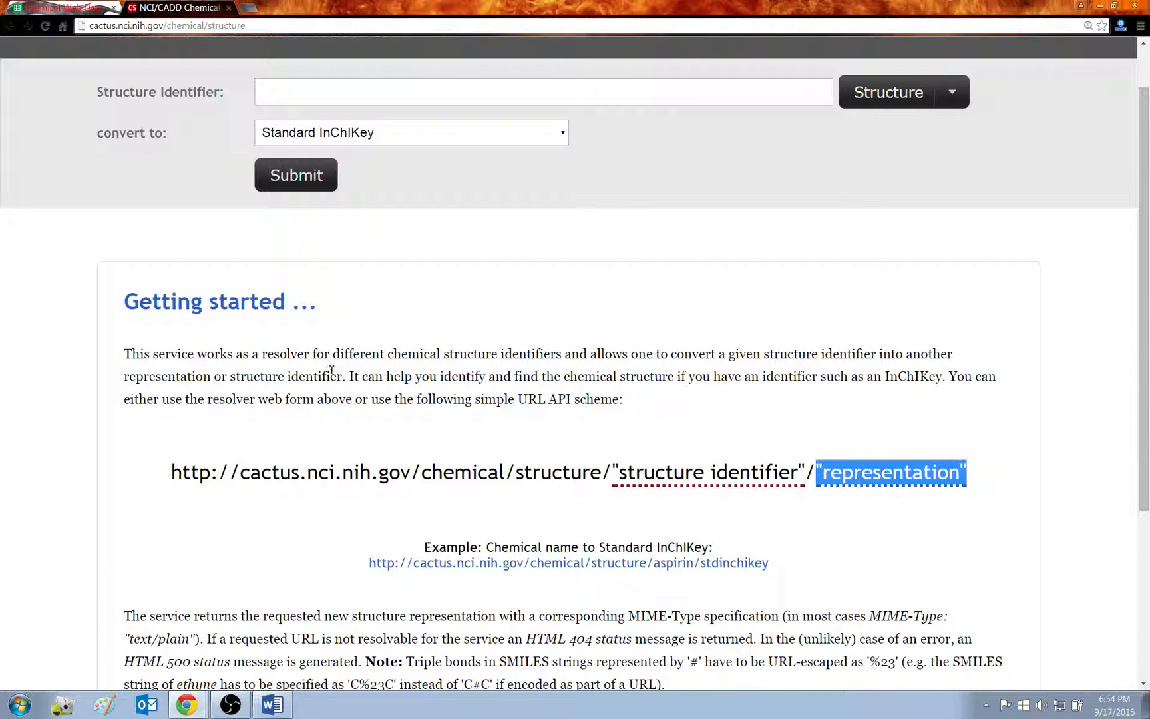
Convert the structure identifier methane to Molecular Weight with the resolver form
left_click(335, 135)
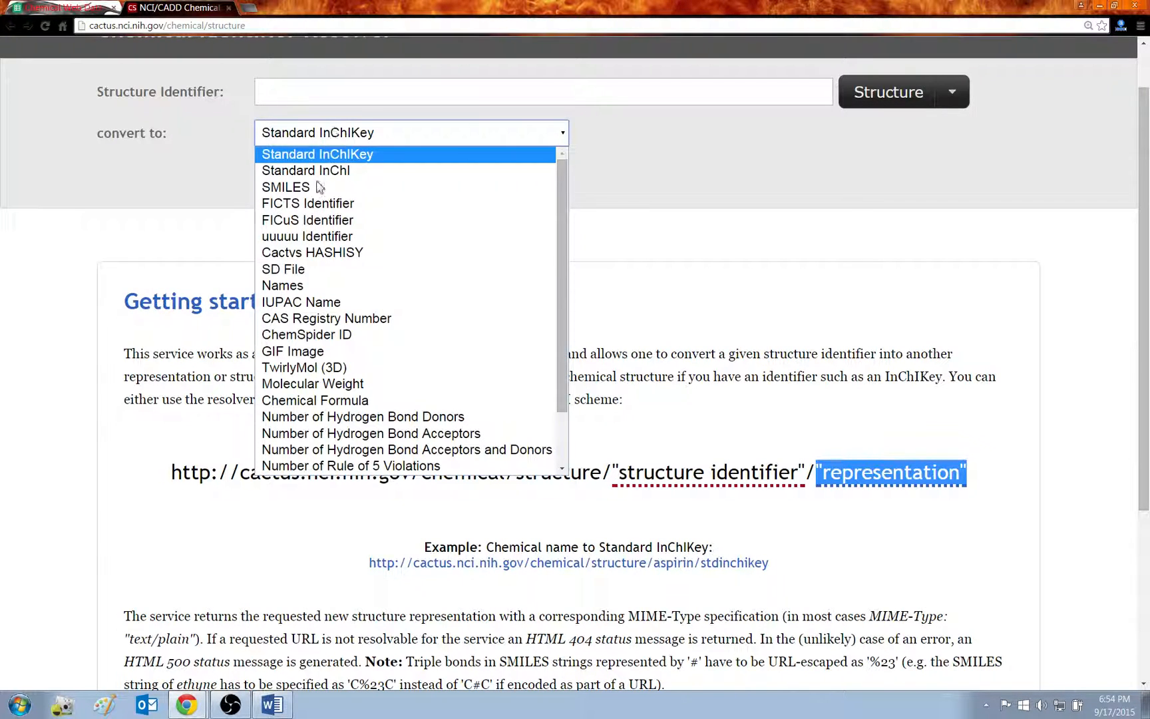
scroll(327, 274, "down", 1)
scroll(327, 274, "up", 1)
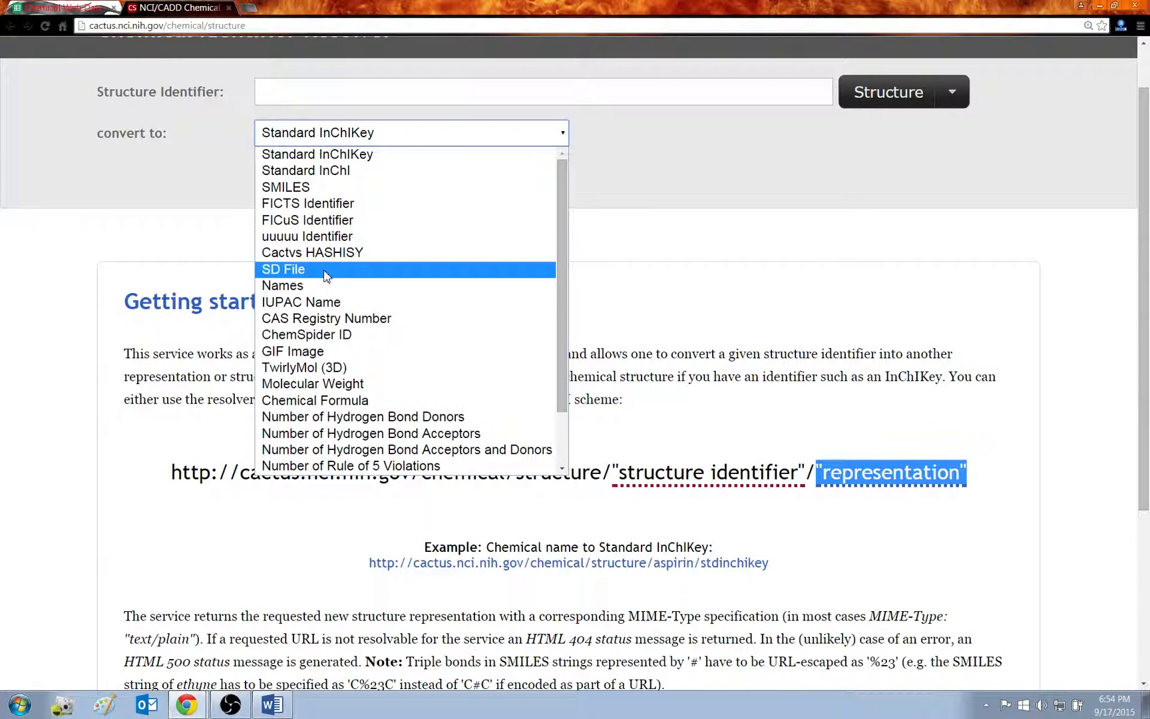
left_click(329, 384)
left_click(295, 95)
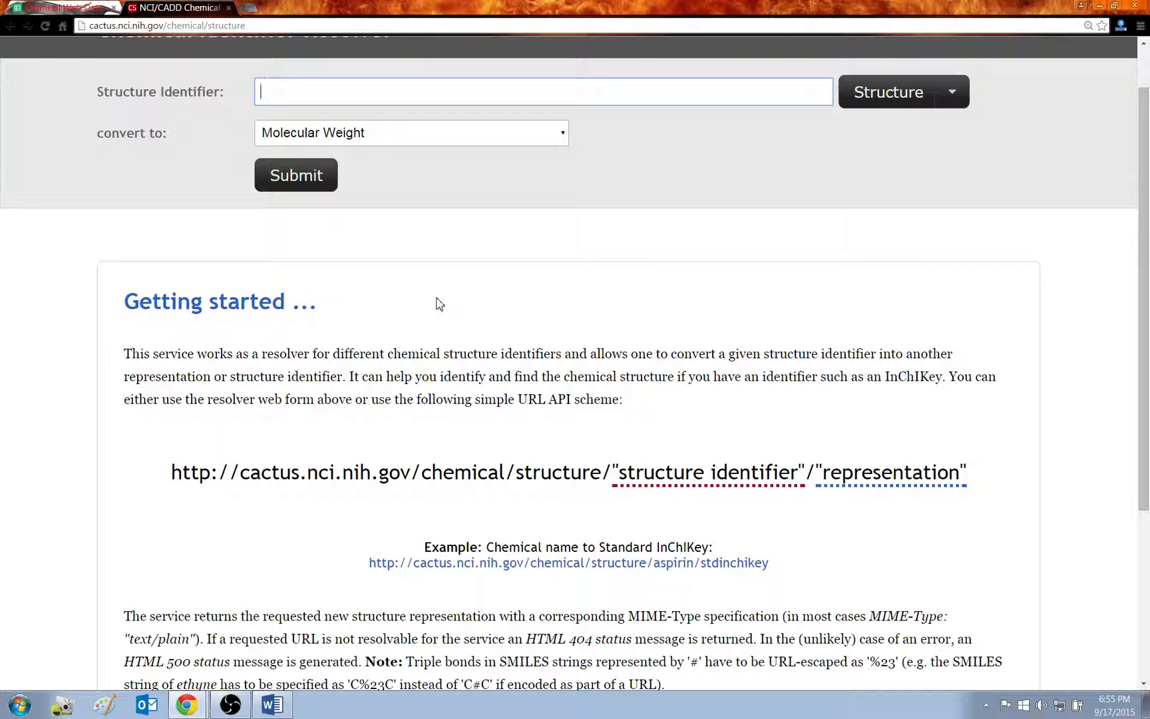
type("methane")
left_click_drag(280, 193, 301, 193)
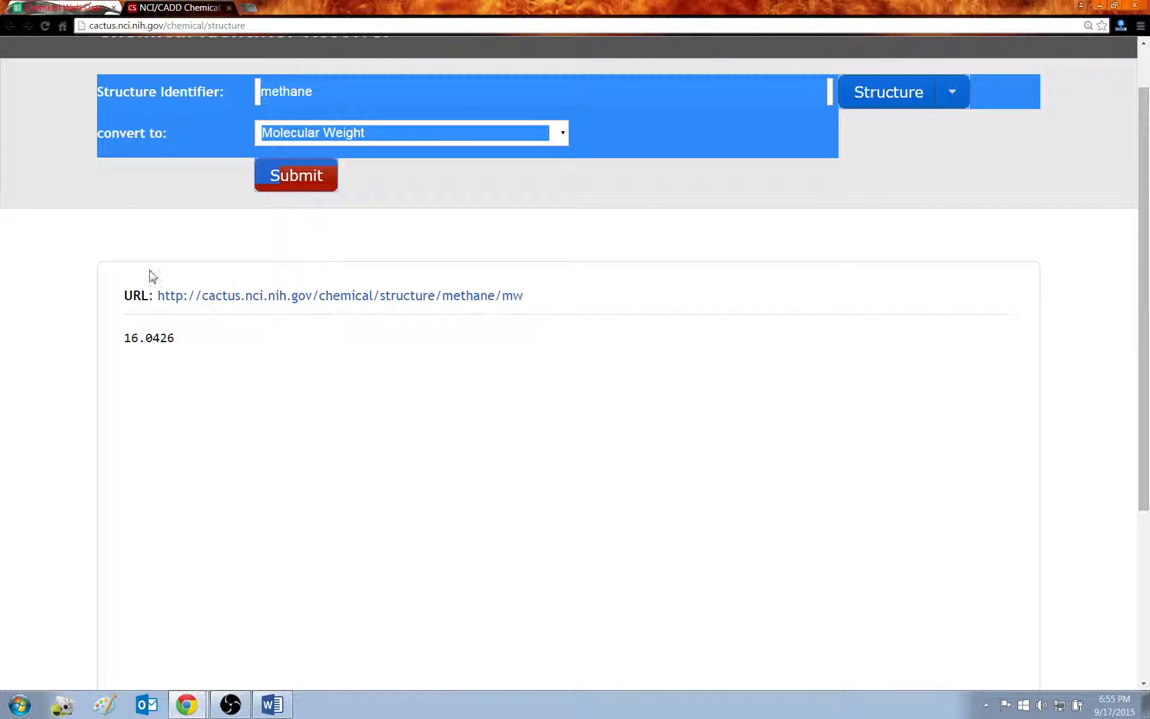
left_click(123, 241)
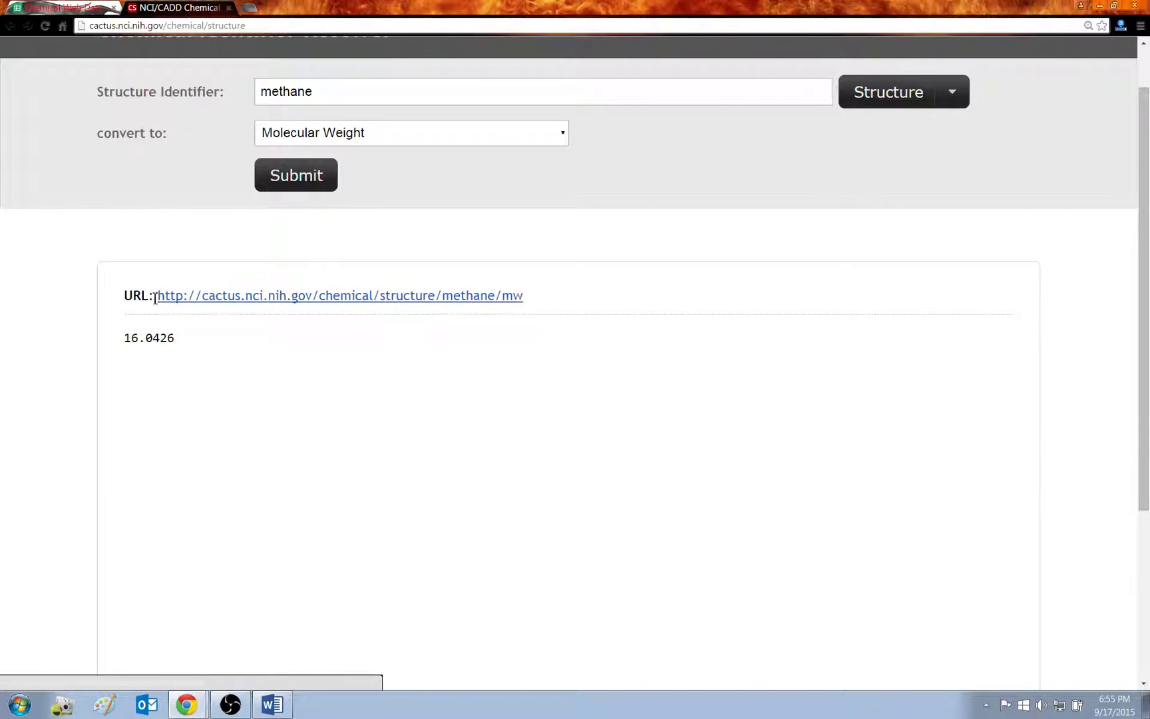
Examine the generated URL for methane and the molecular weight value returned beneath it
left_click_drag(273, 300, 560, 296)
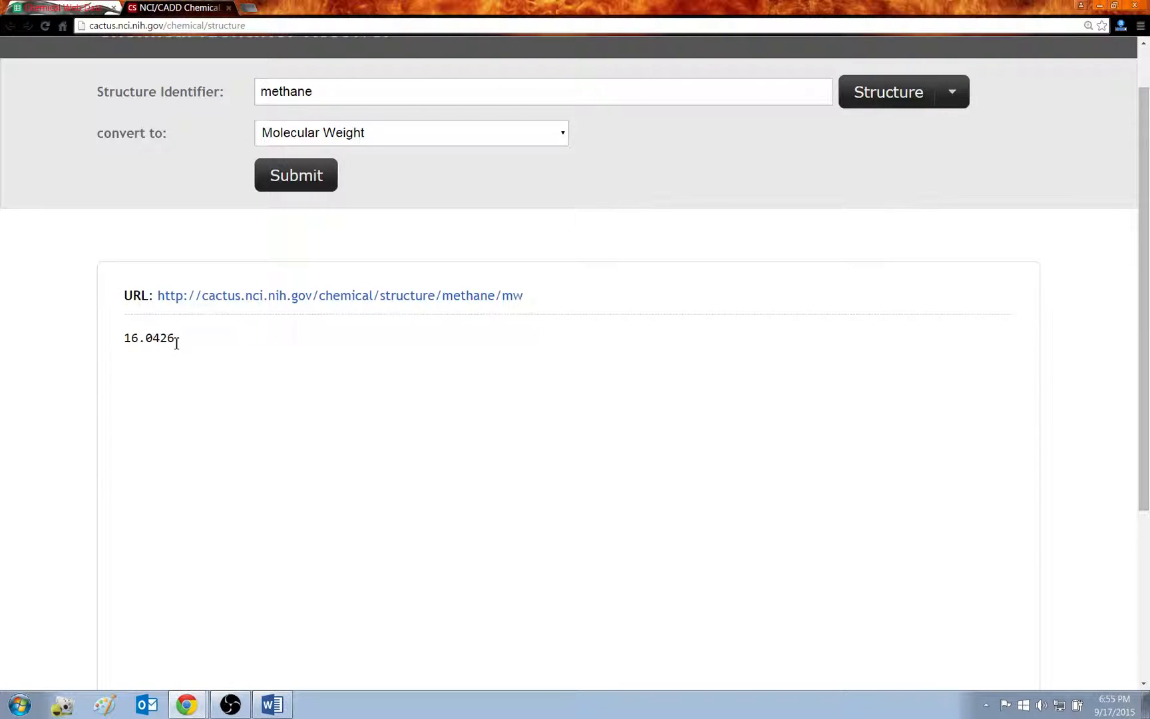
left_click_drag(177, 343, 113, 336)
left_click(207, 343)
left_click_drag(124, 344, 205, 340)
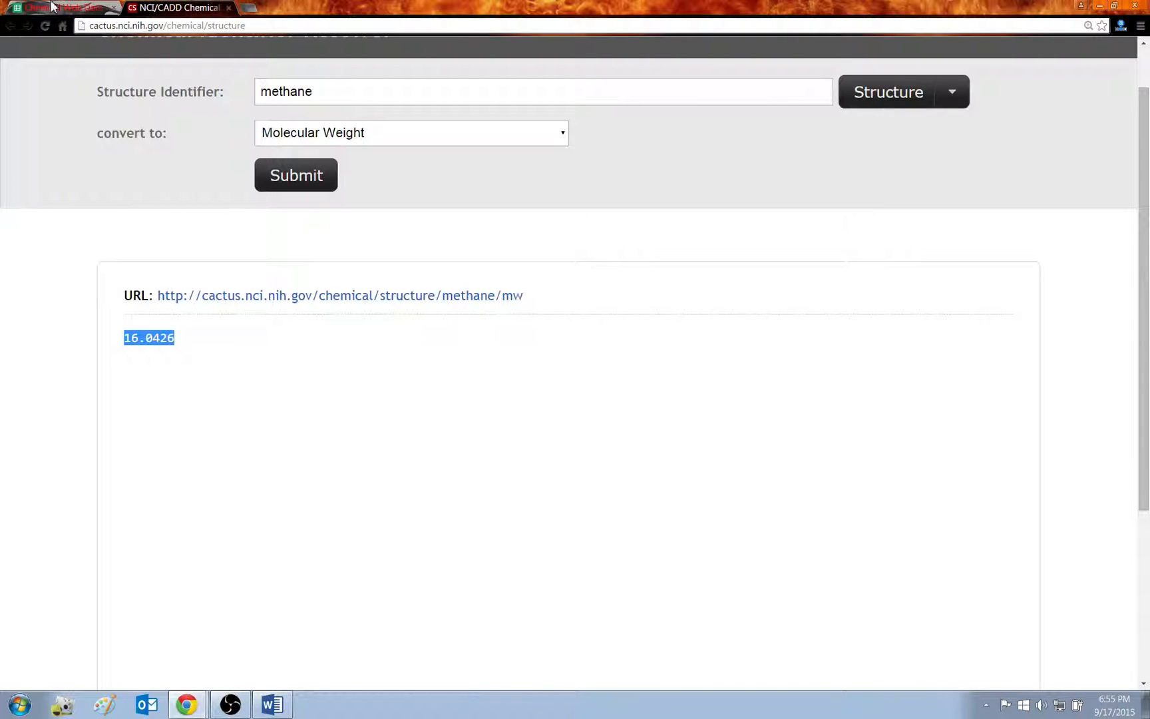
Return to the Chemical Web Data spreadsheet and start an IMPORTDATA formula in cell B2
left_click(52, 6)
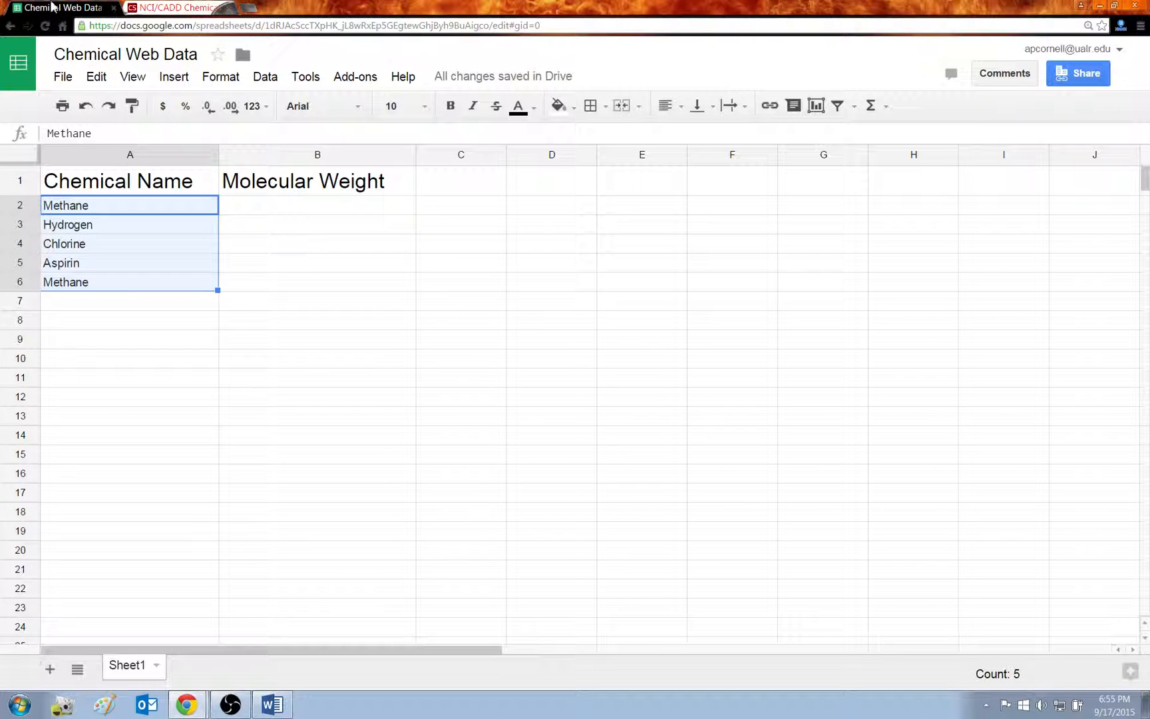
left_click(283, 211)
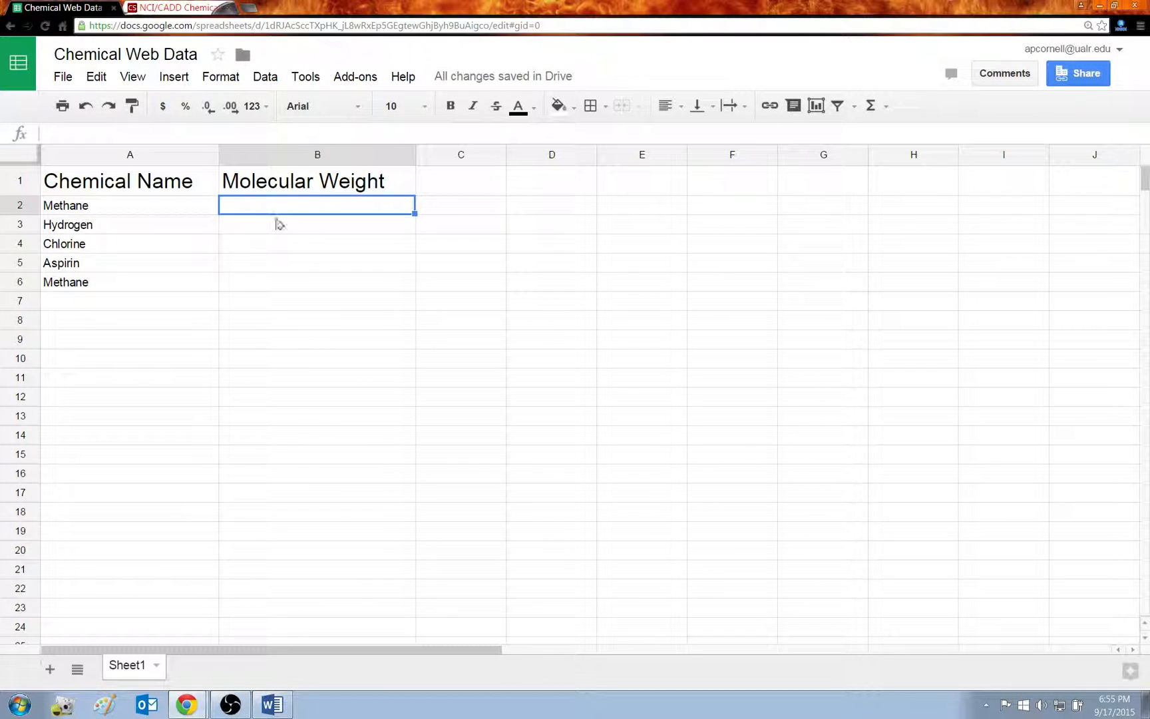
left_click(176, 133)
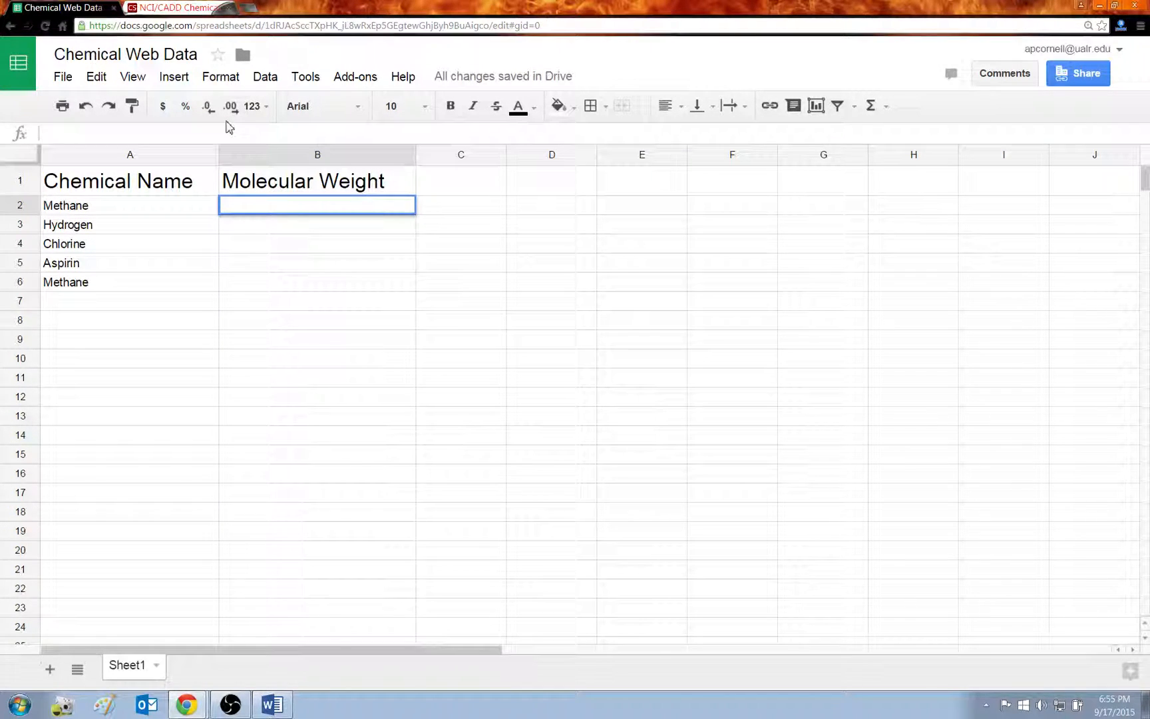
type("=")
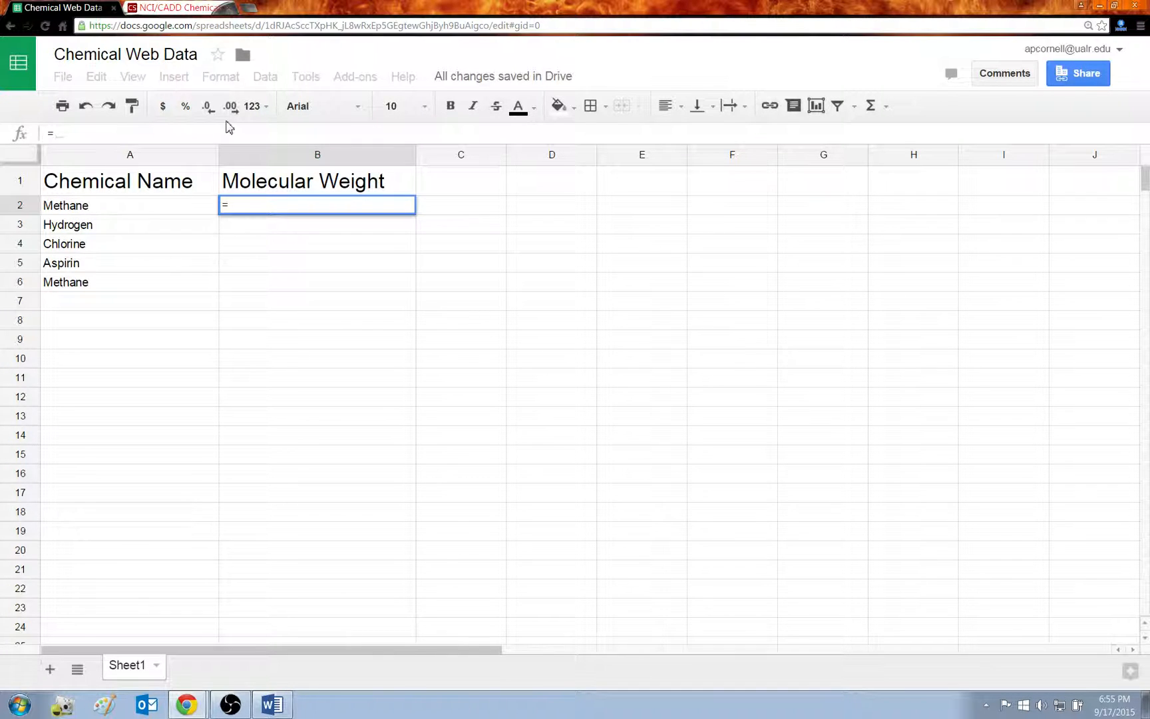
type("IMPORT")
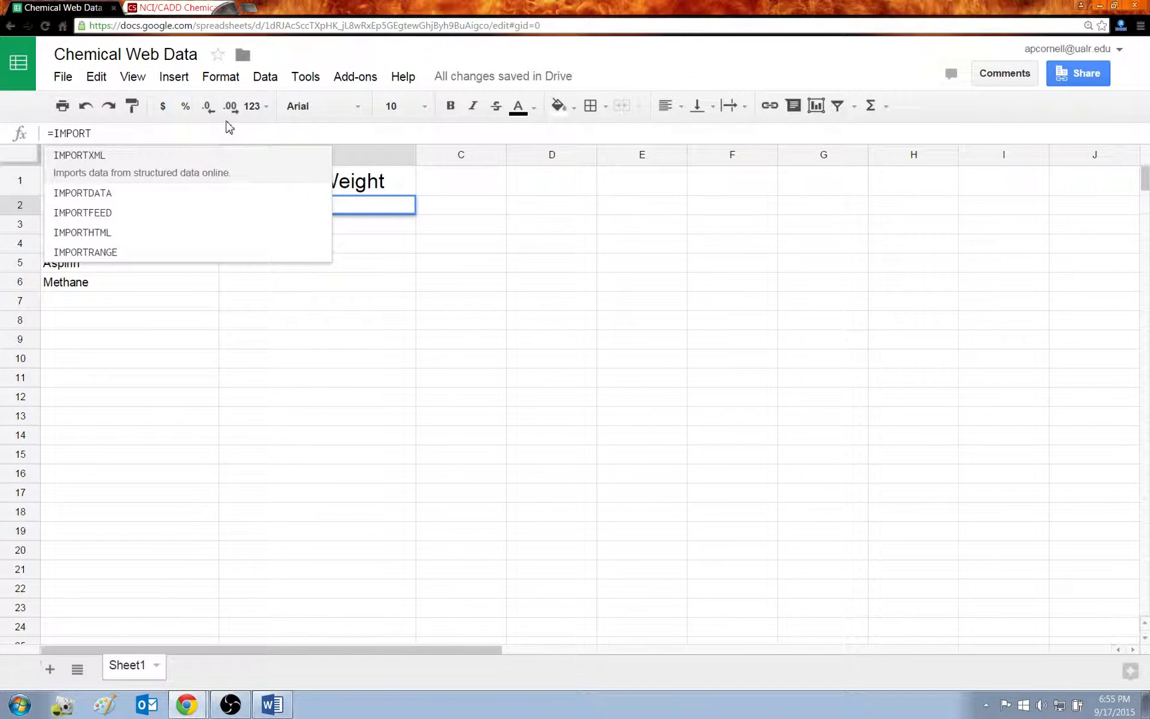
key("Down")
key("Return")
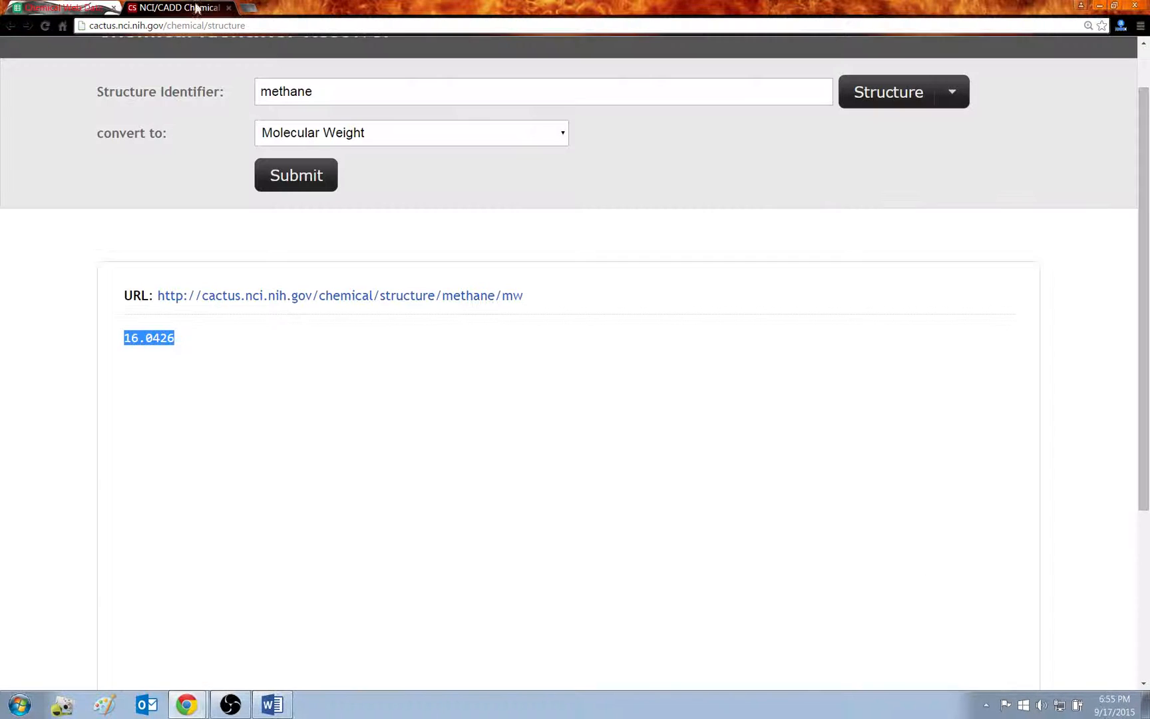
Check the resolver's returned methane value as the data to import, and return to the unfinished formula in the spreadsheet
left_click(190, 7)
left_click(183, 357)
left_click_drag(185, 342, 128, 334)
left_click(131, 339)
left_click_drag(126, 346, 201, 341)
left_click(72, 7)
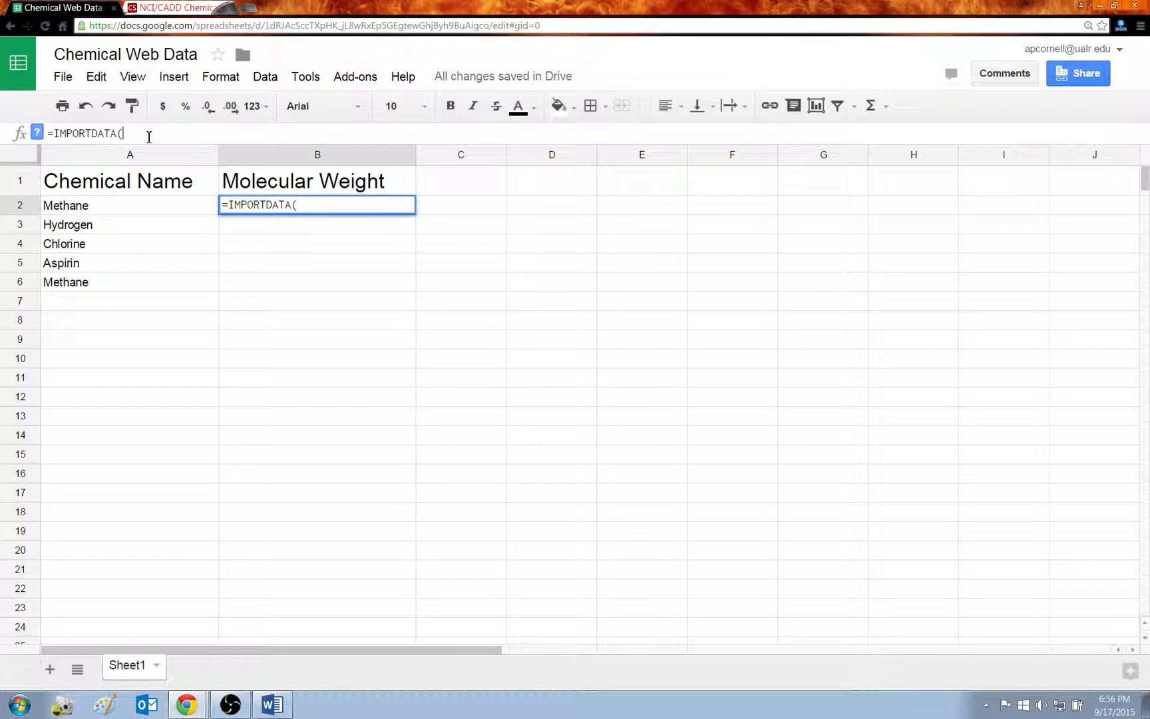
type("CONCATEN")
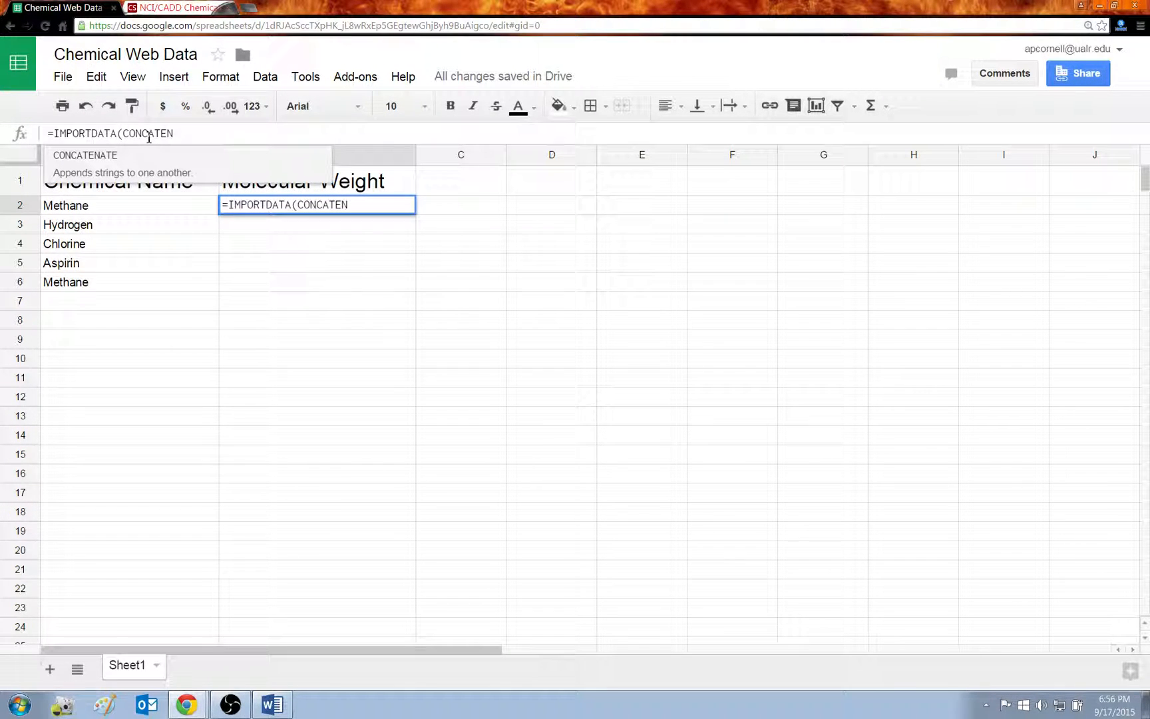
key("Tab")
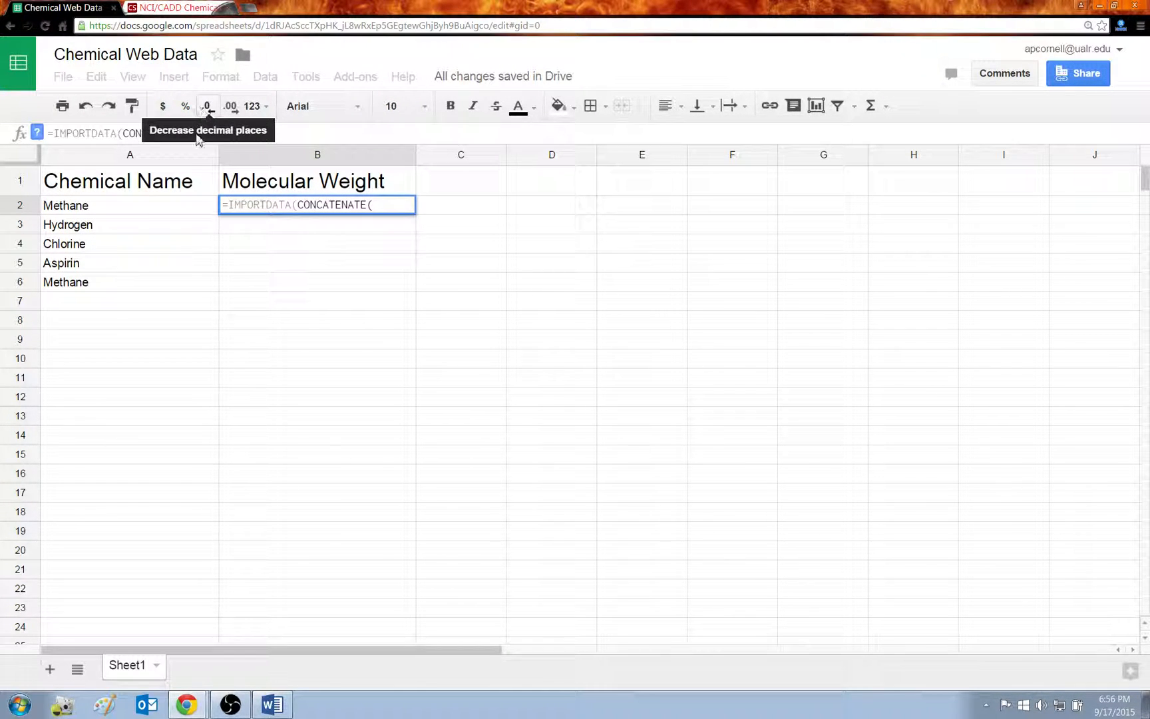
left_click(173, 6)
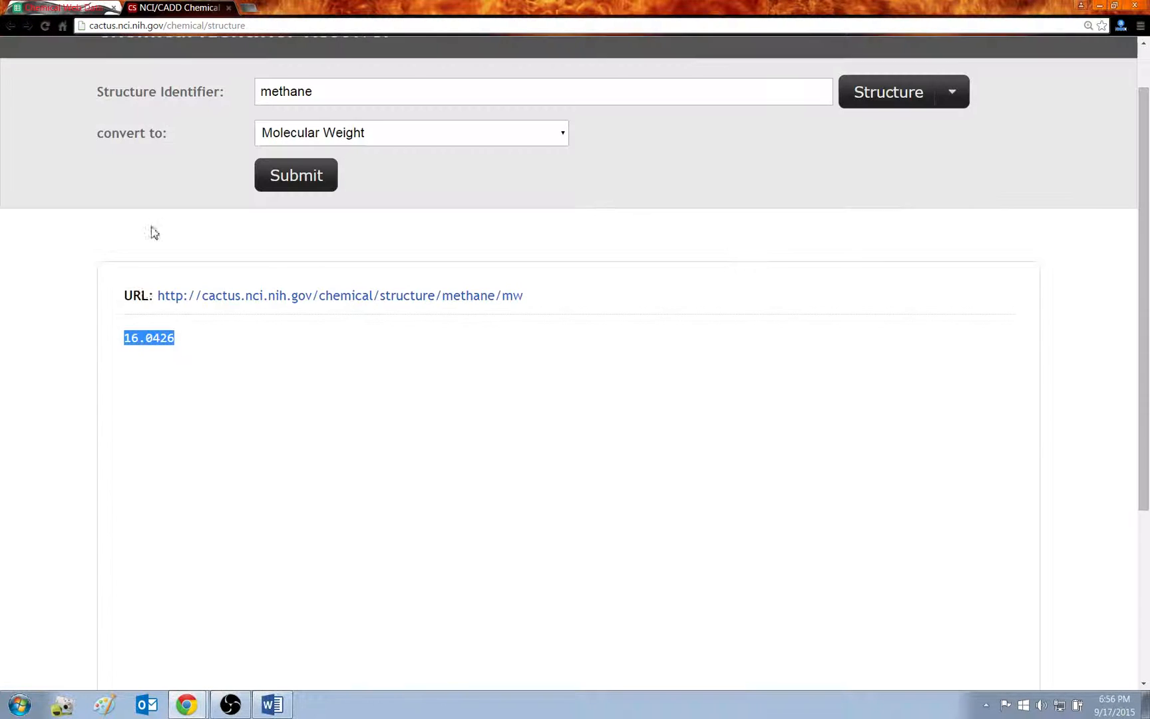
left_click_drag(158, 296, 444, 300)
key("ctrl+c")
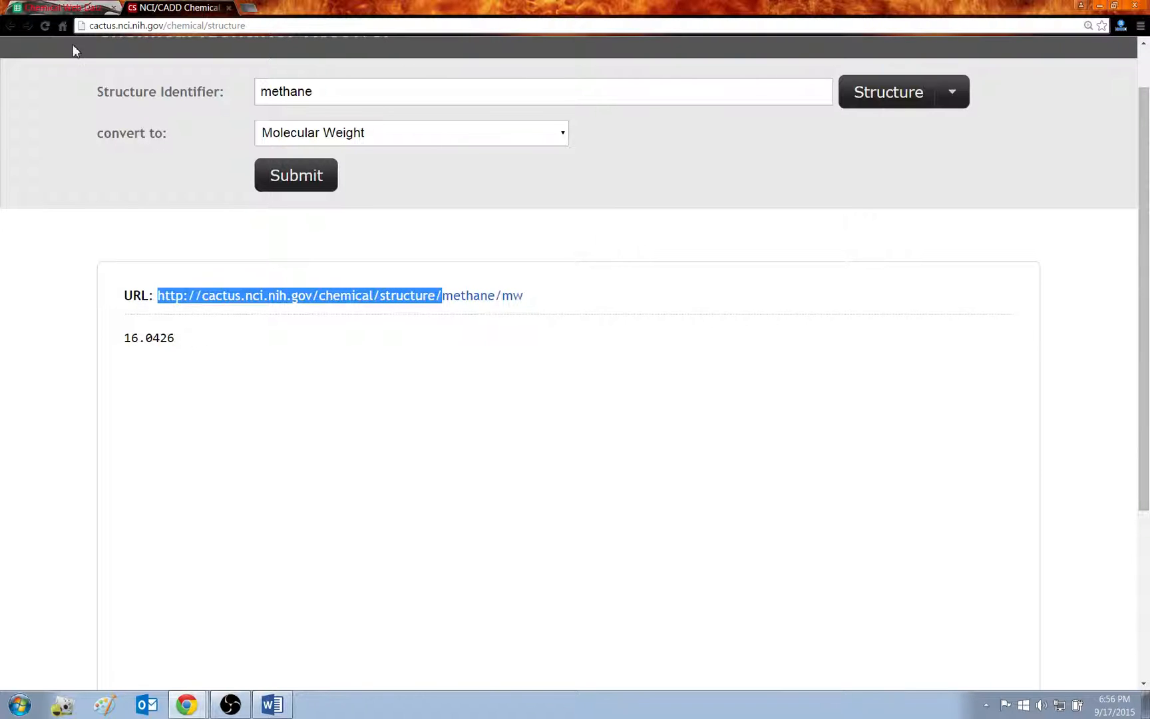
left_click(63, 7)
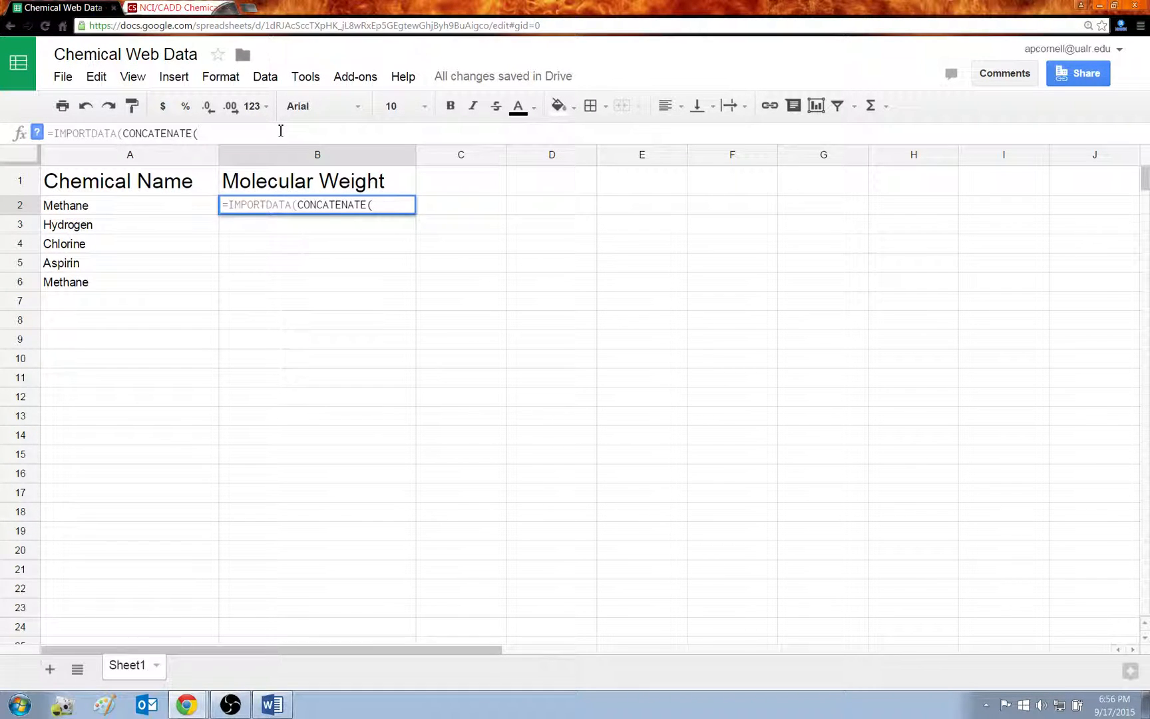
key("ctrl+v")
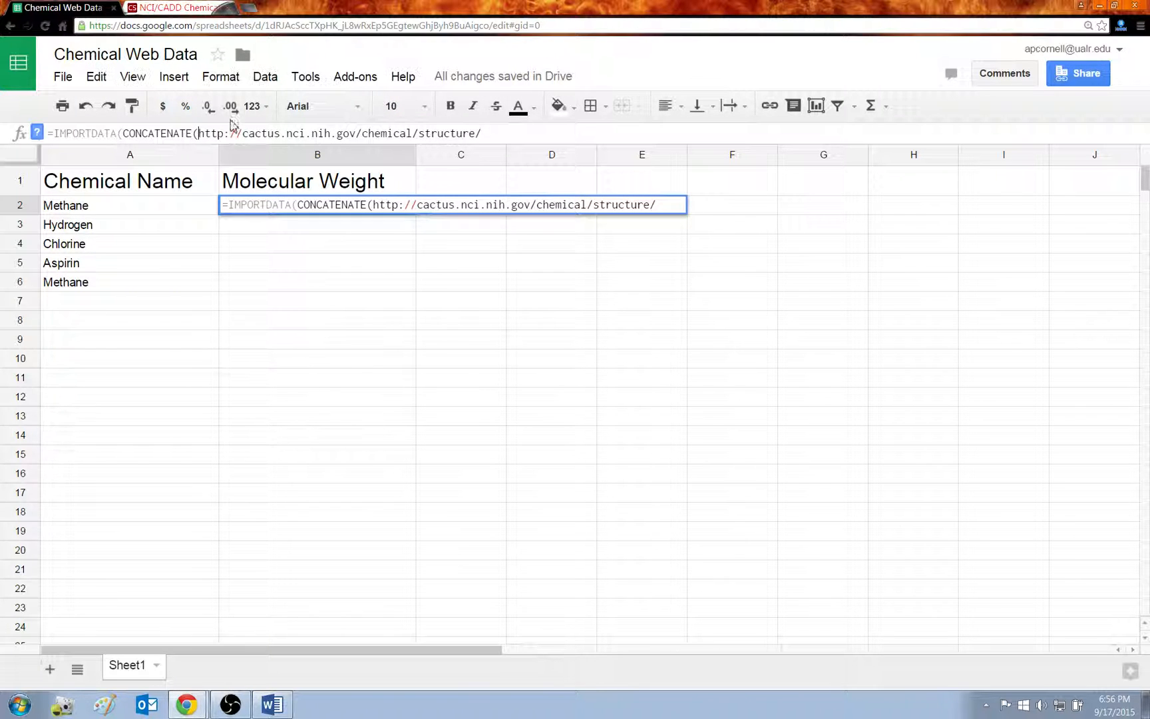
type("\"")
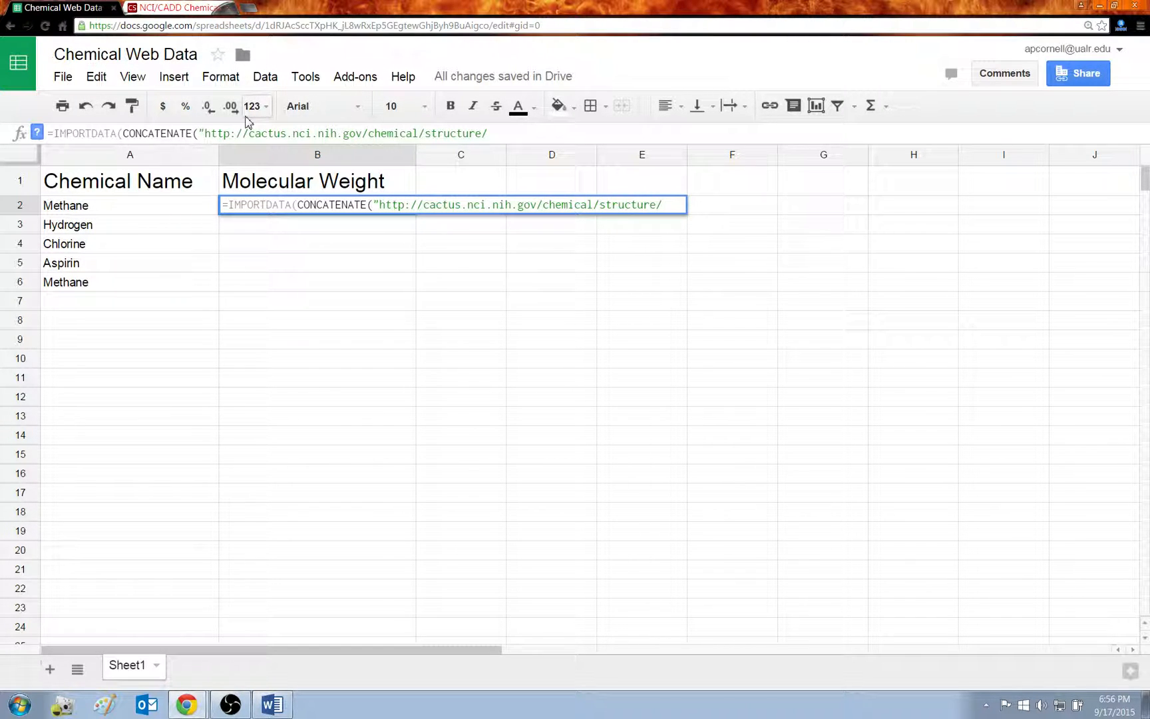
left_click(500, 134)
type("\",")
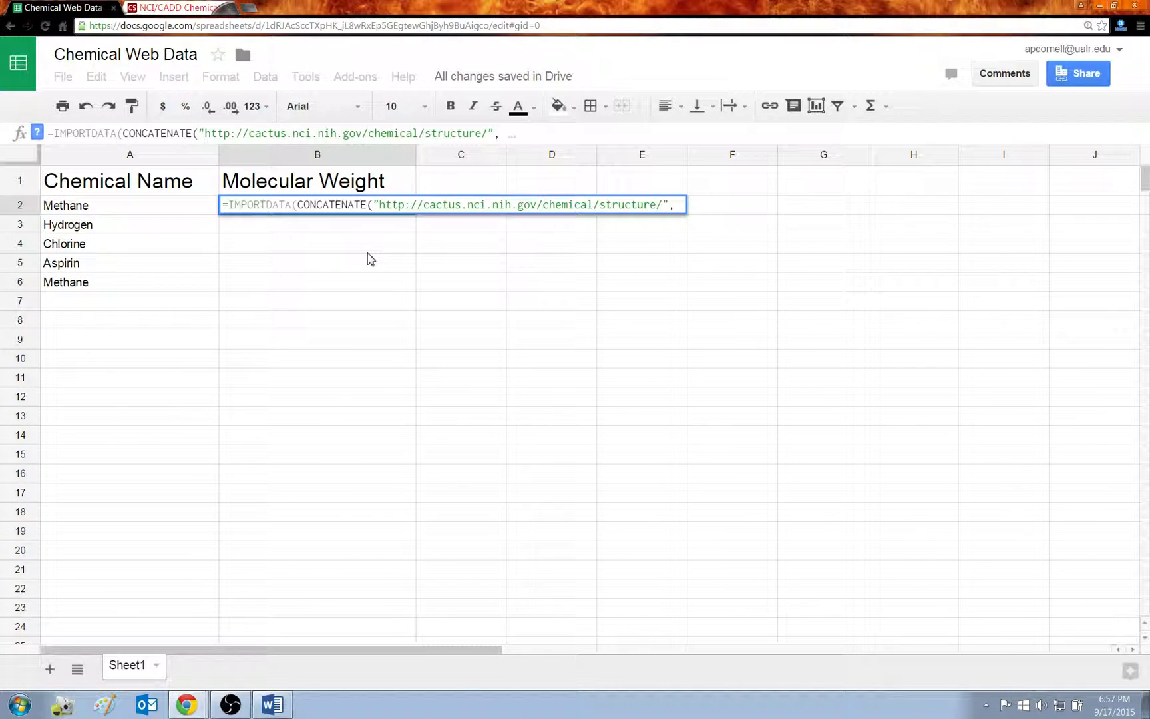
Add cell reference A2 and the quoted suffix "/mw" as the second and third CONCATENATE arguments
type("A2")
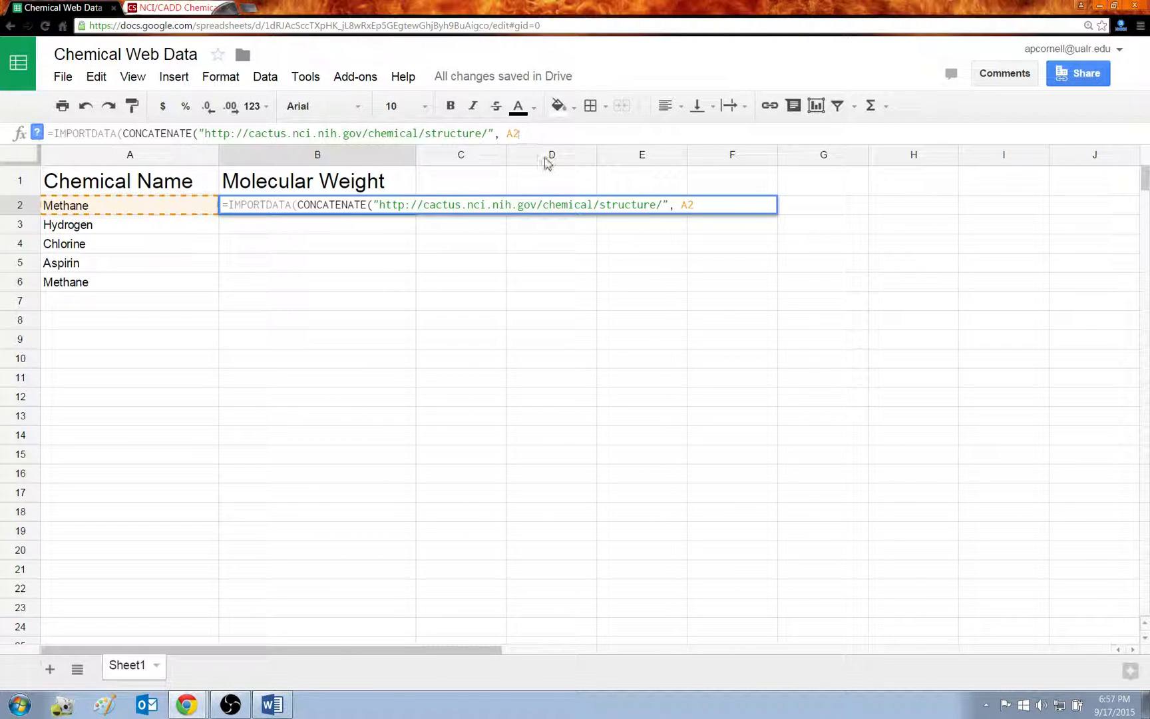
type(",")
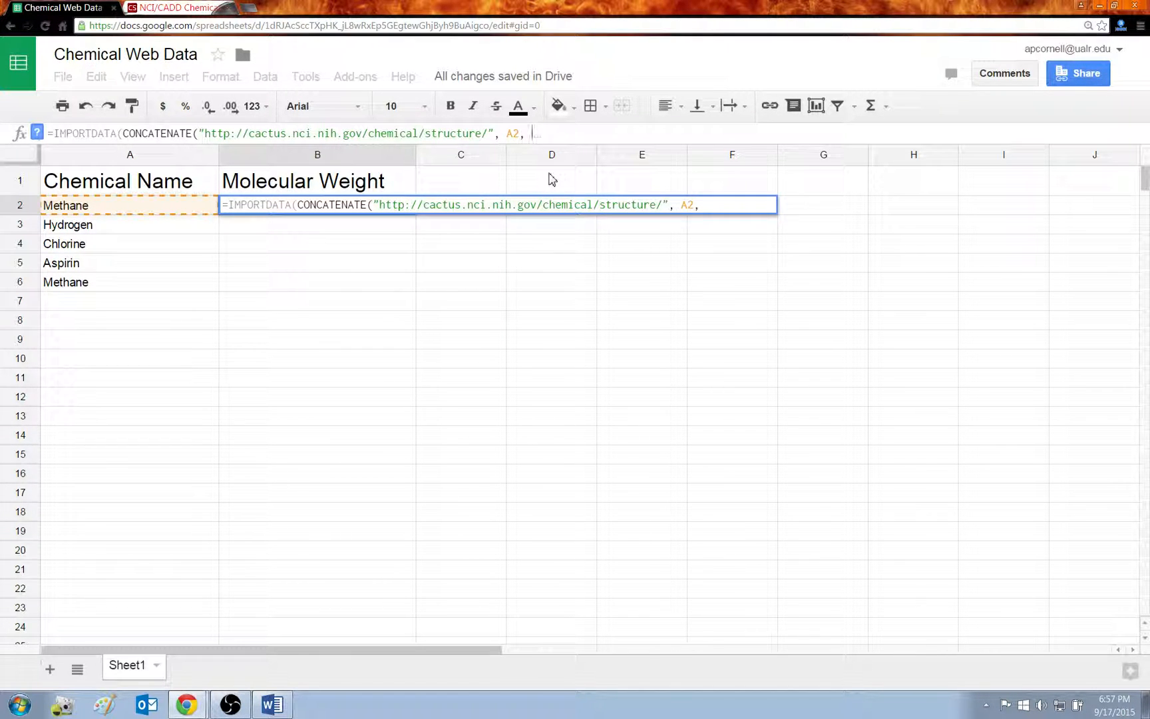
type(" \"")
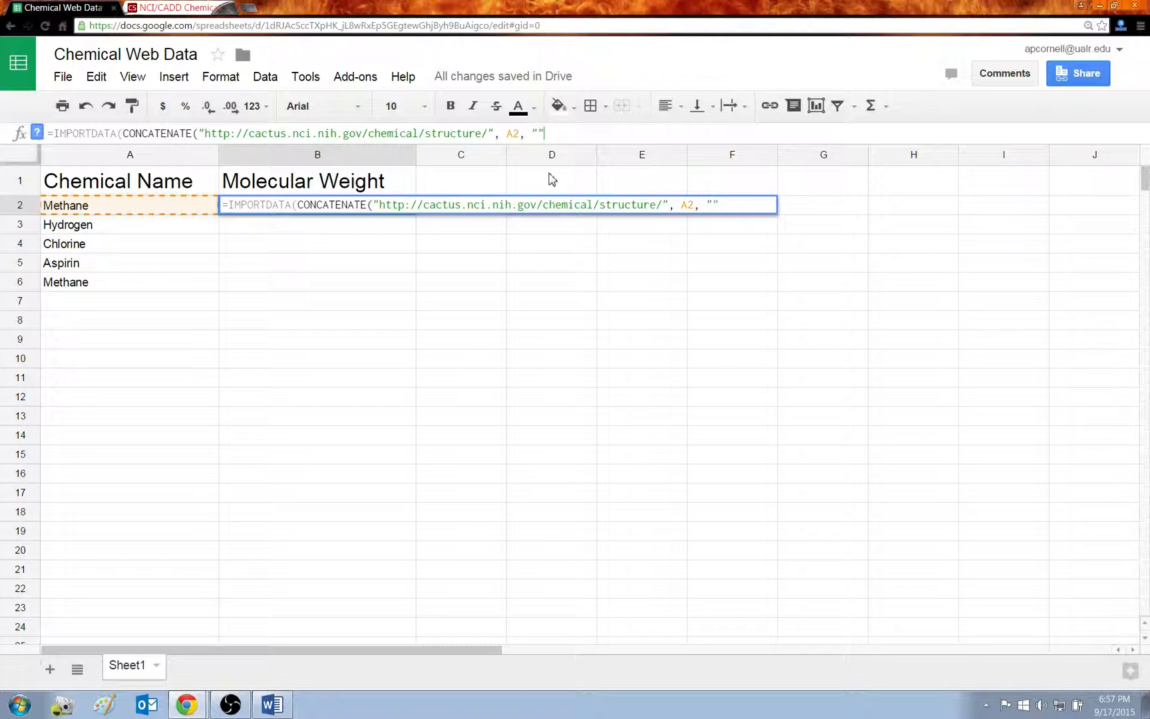
type("/mw")
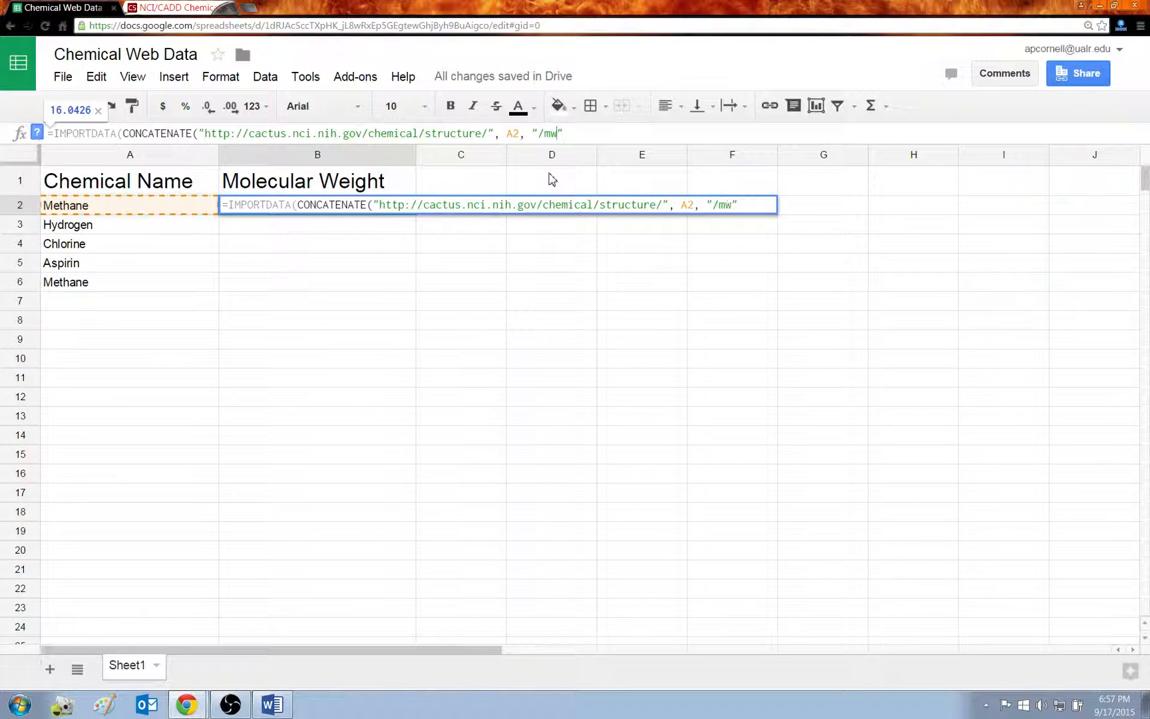
Check the address on the resolver page, and complete the B2 formula by closing both the CONCATENATE and IMPORTDATA parentheses
left_click(190, 9)
left_click_drag(525, 298, 149, 298)
key("ctrl+Tab")
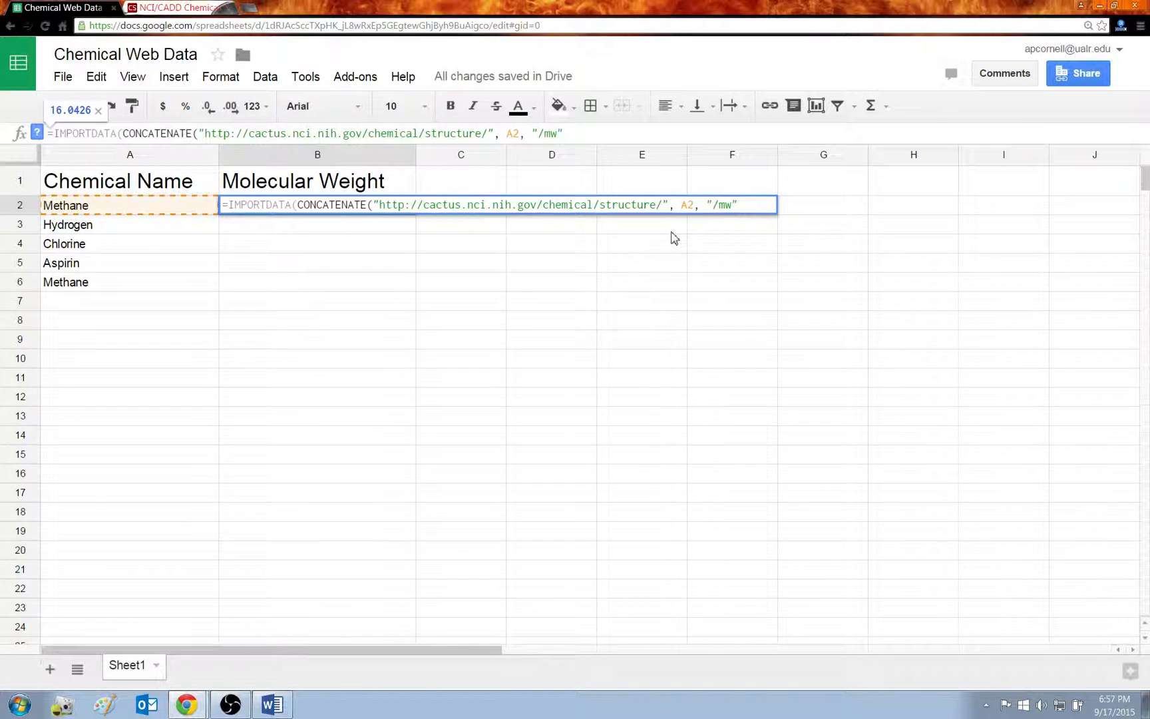
left_click(581, 134)
type("))")
key("Return")
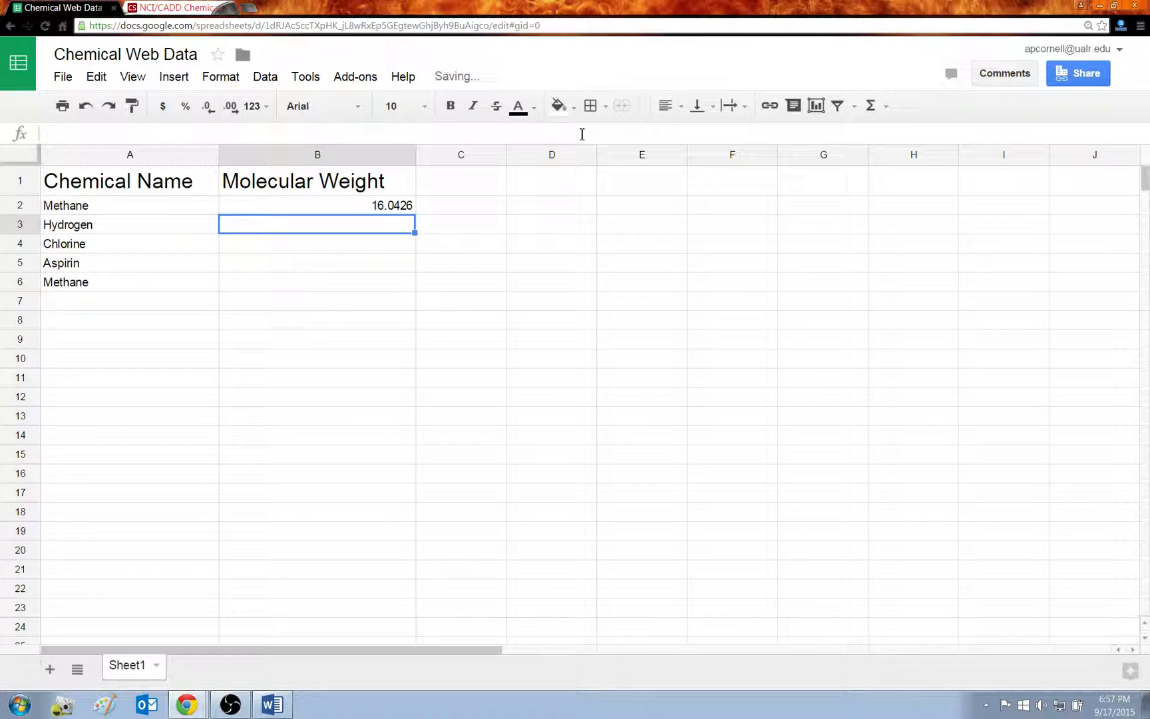
Fill the B2 molecular weight formula down through B6 and inspect the copied formula in B6
left_click(347, 206)
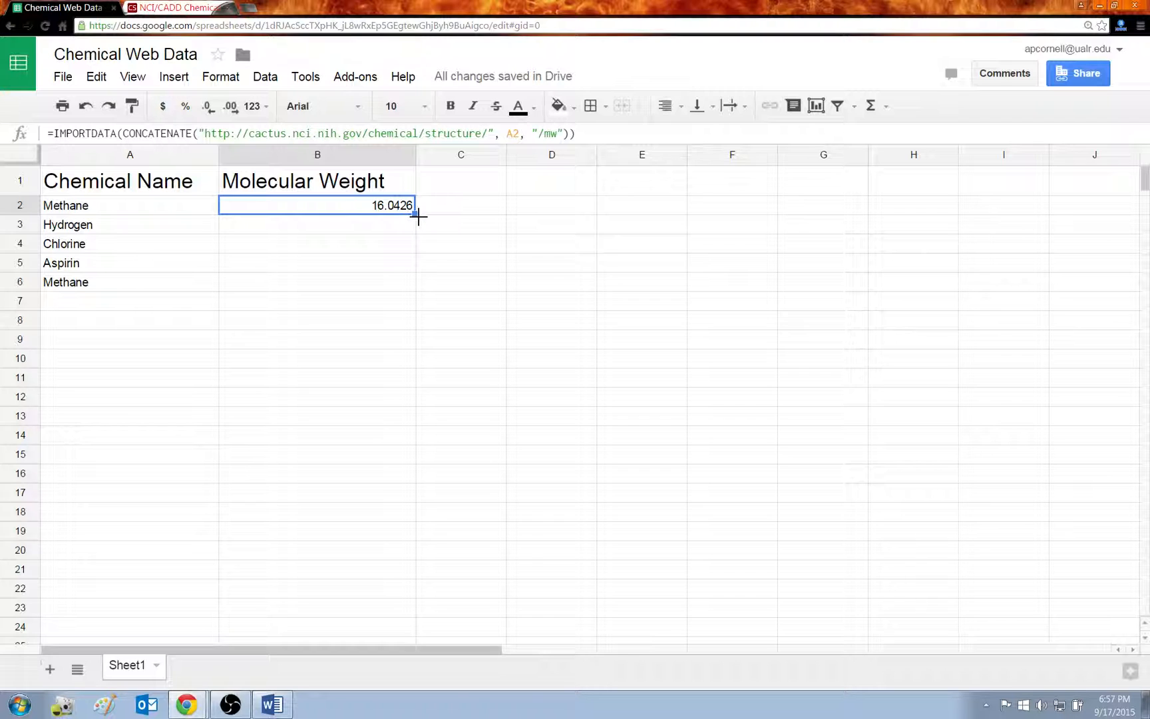
left_click_drag(414, 215, 407, 291)
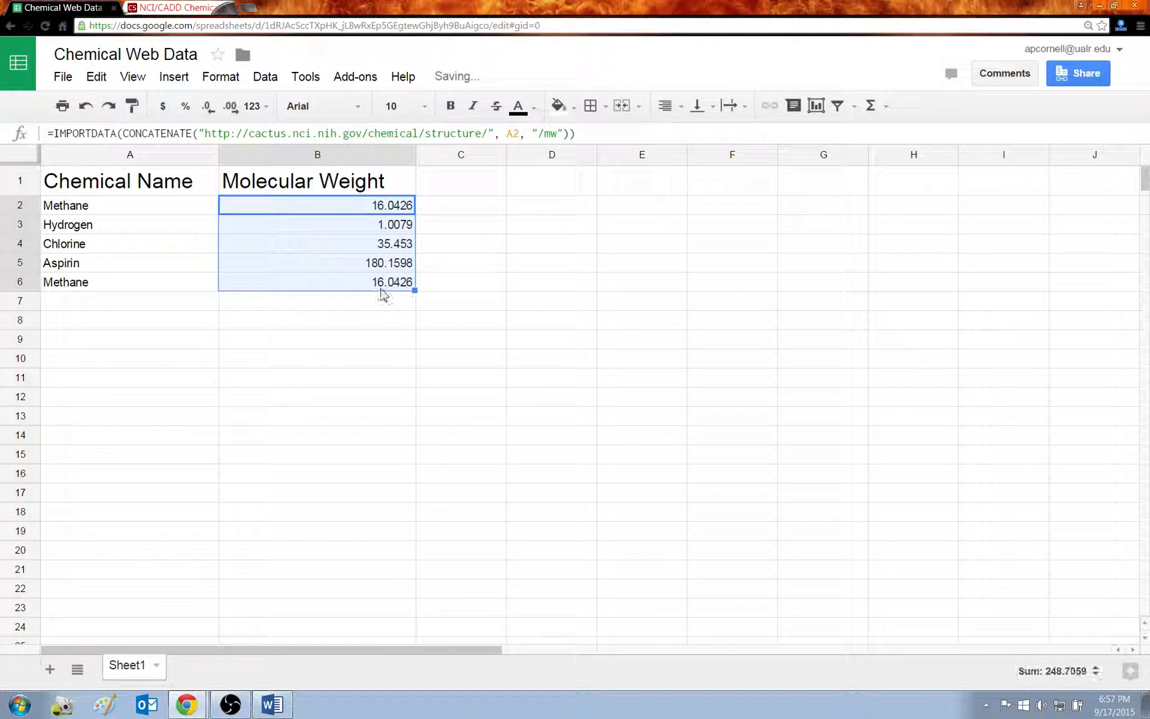
left_click(349, 289)
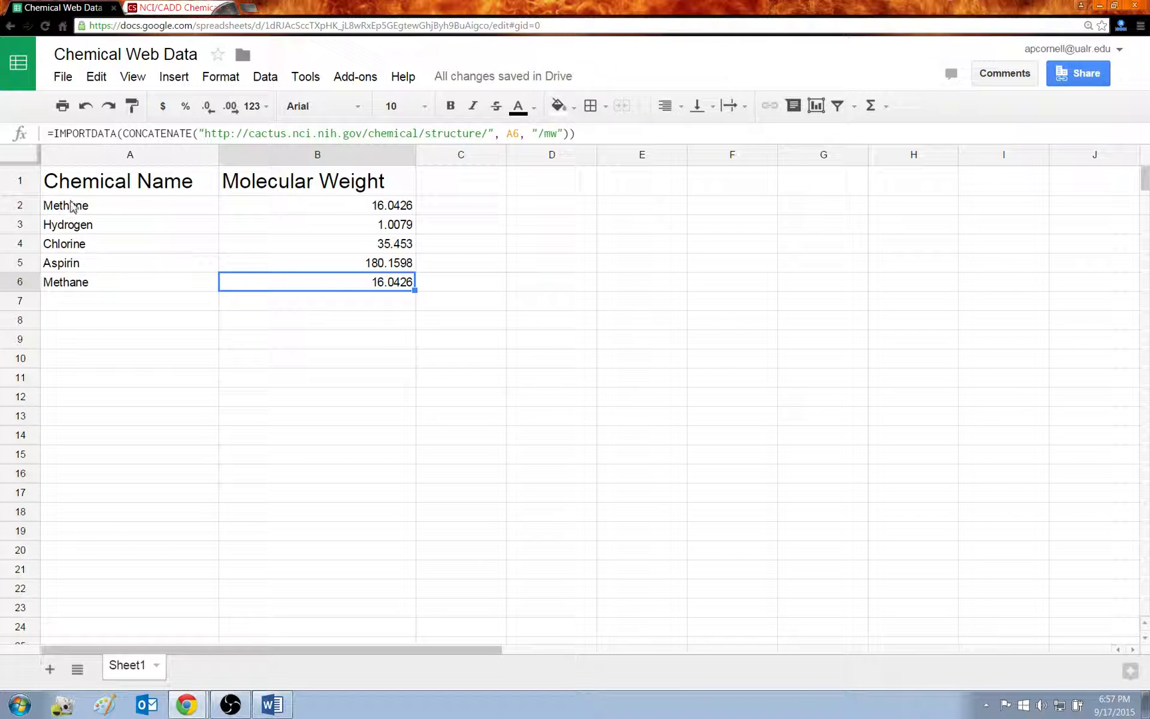
Replace "mw" with "formula" in the quoted suffix of the B6 formula
left_click(348, 303)
left_click(353, 287)
left_click(547, 134)
left_click_drag(545, 135, 559, 137)
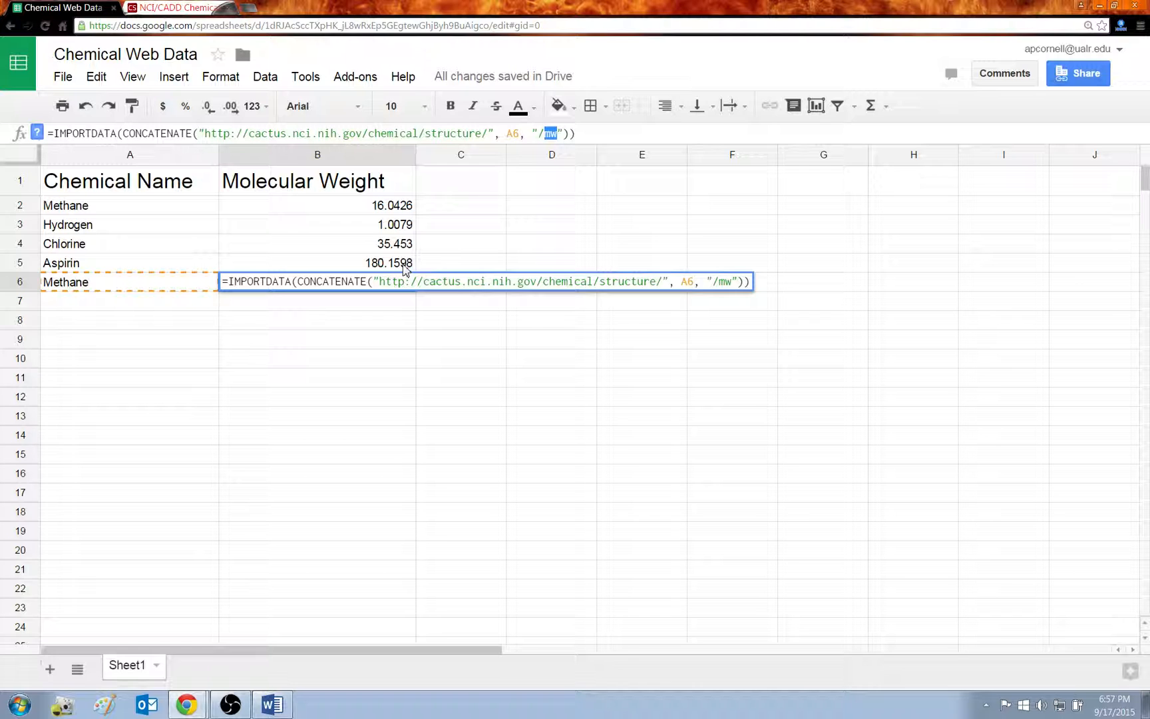
type("formula")
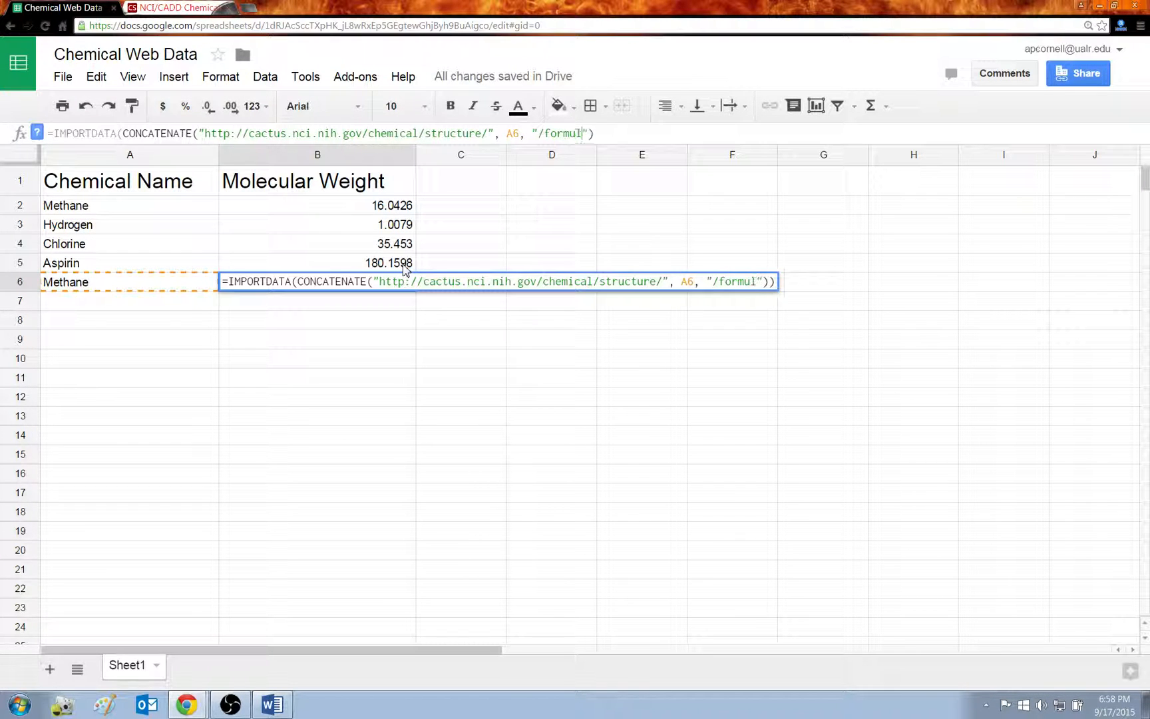
key("Return")
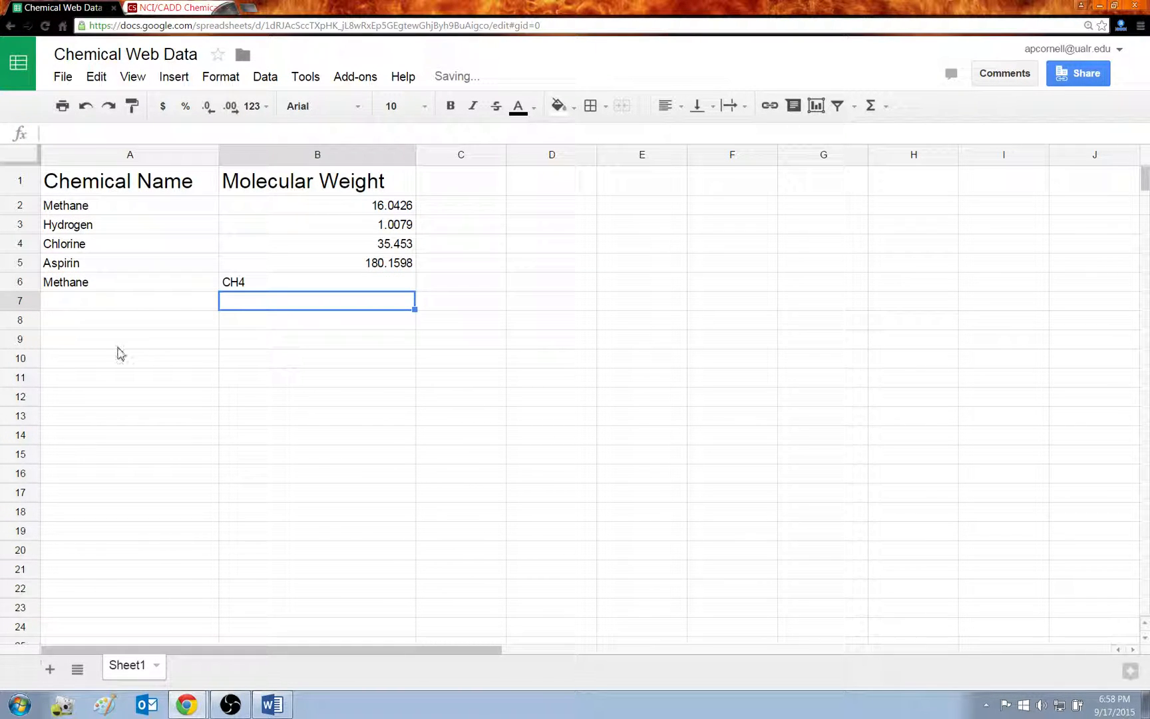
Fill the B6 chemical formula lookup upward through B2 and deselect the filled range
left_click(261, 285)
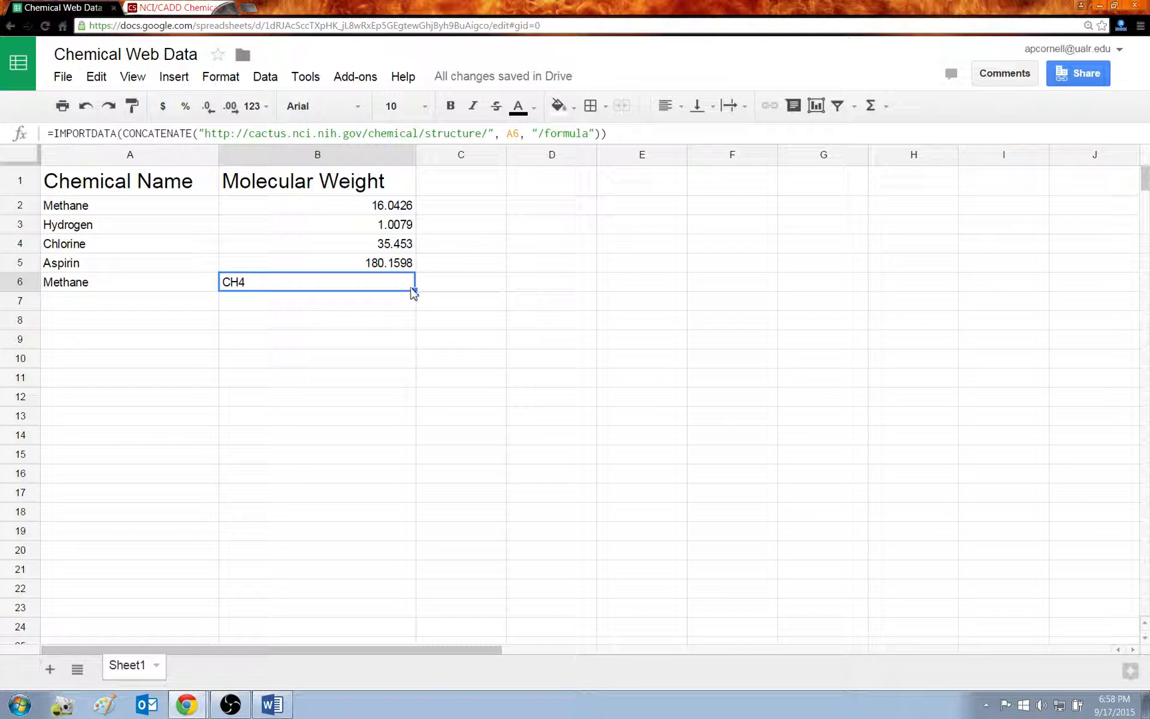
left_click_drag(415, 290, 409, 205)
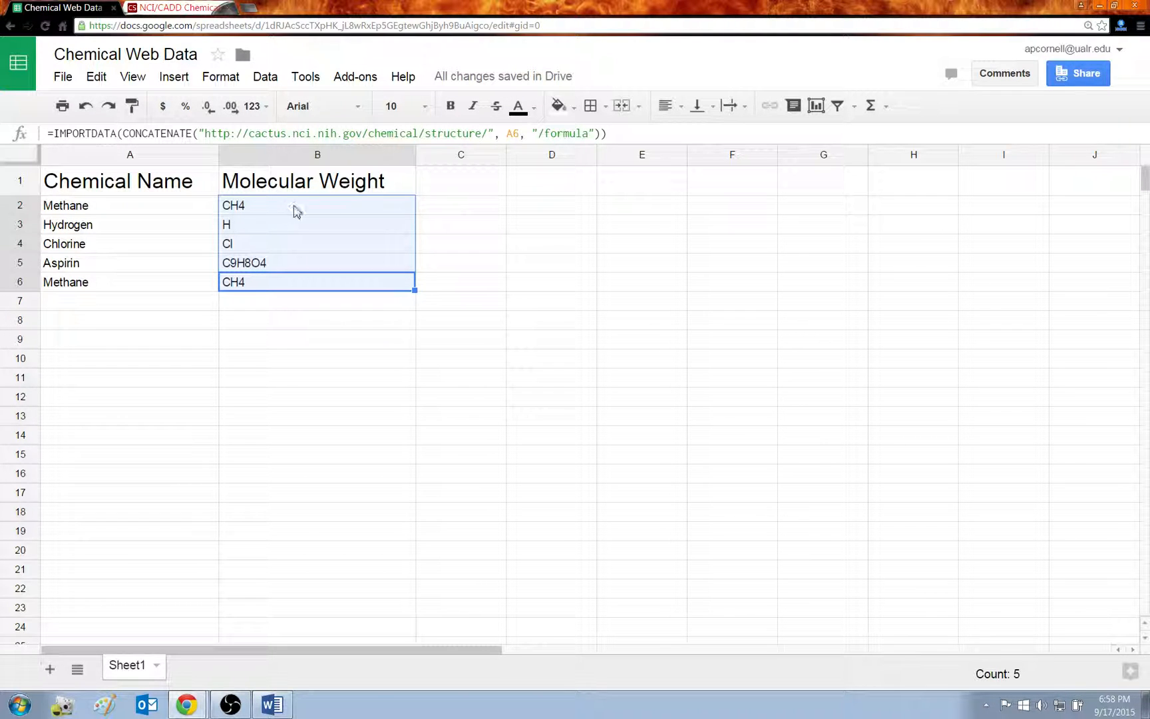
left_click(160, 306)
left_click(290, 311)
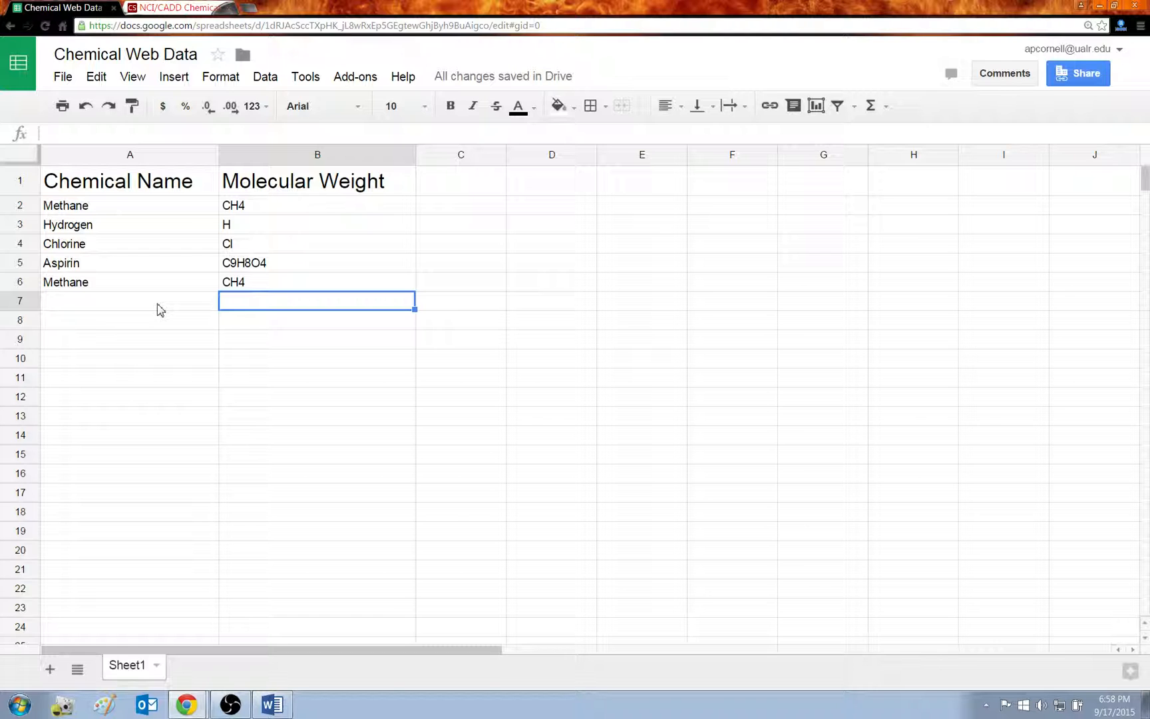